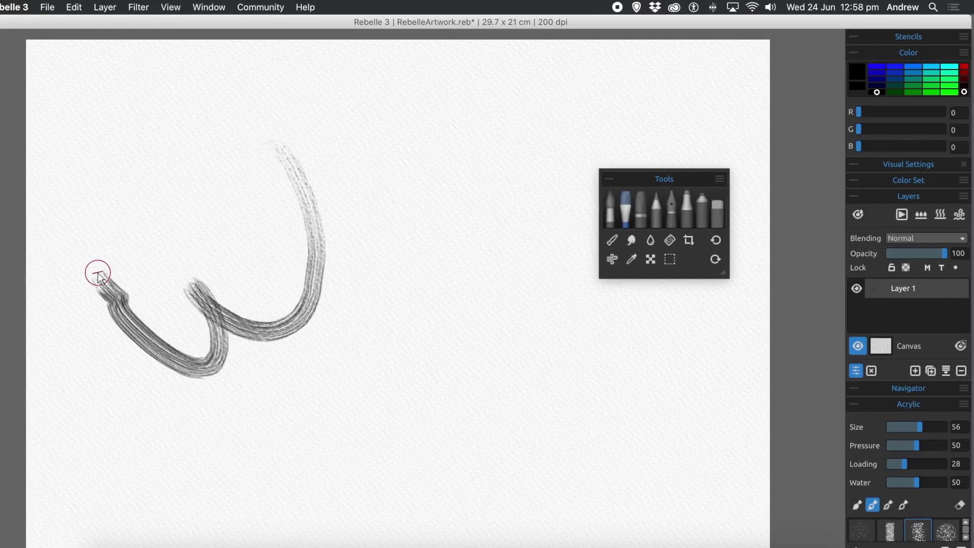
- Undo the practice brush strokes and turn on the Ruler tool with Free Hand off, its panel moved clear of the ruler
{"action": "key", "text": "super+z"}
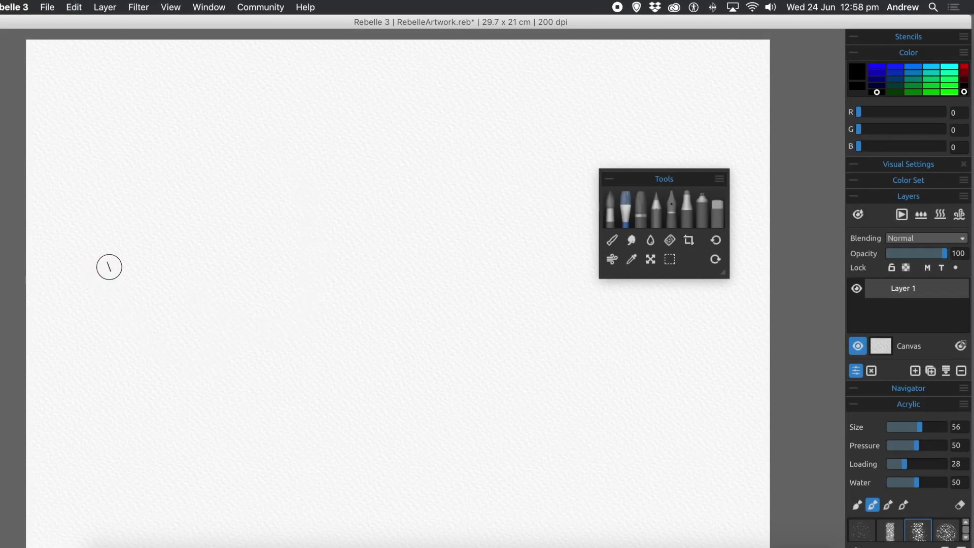
{"action": "left_click", "coordinate": [72, 8]}
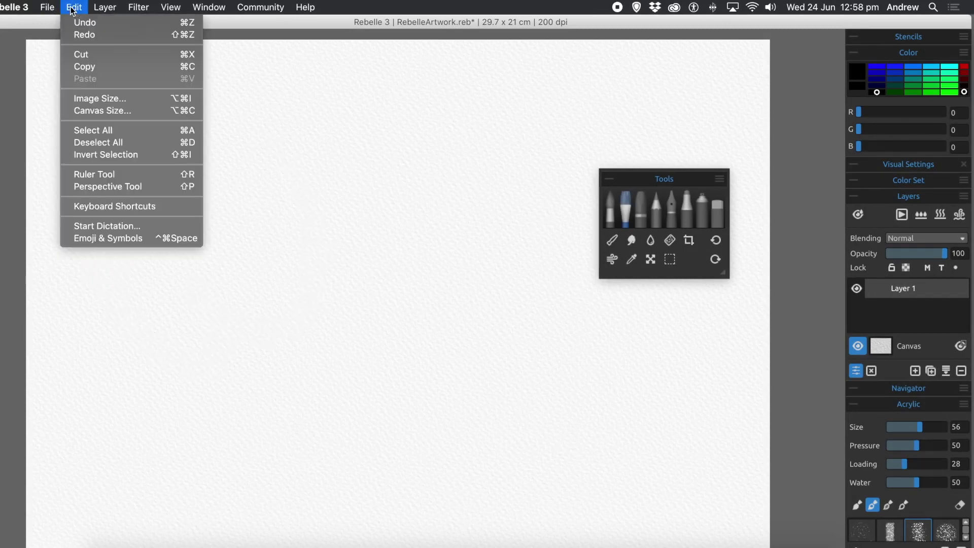
{"action": "left_click", "coordinate": [118, 174]}
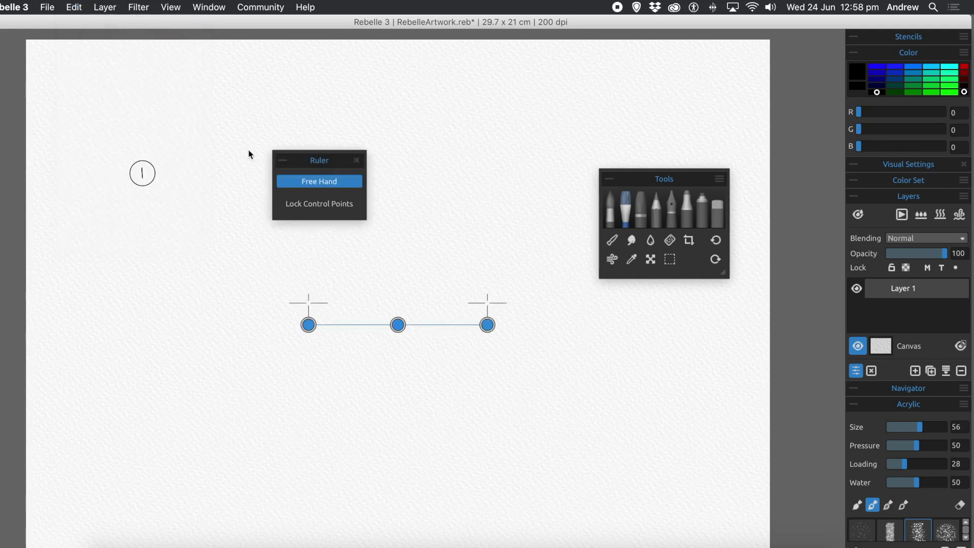
{"action": "left_click", "coordinate": [320, 182]}
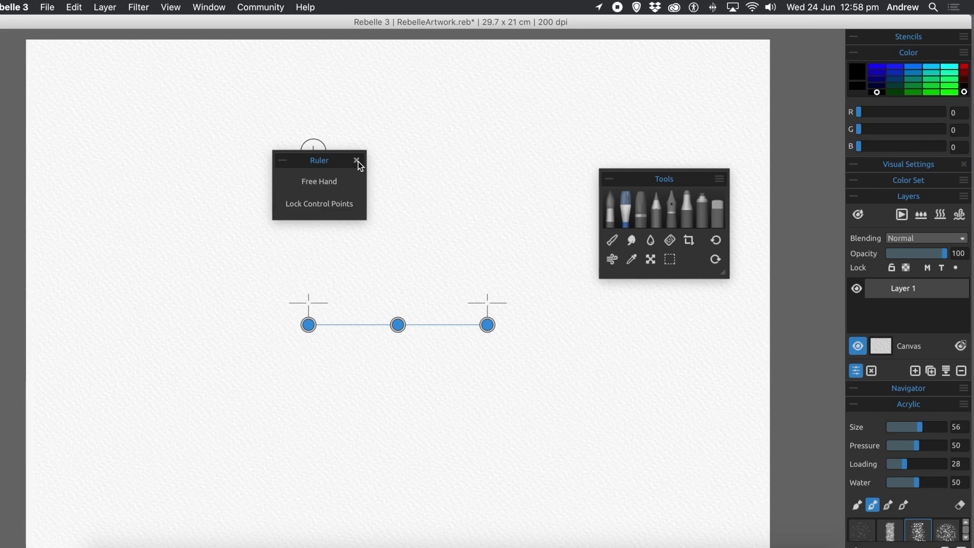
{"action": "left_click_drag", "start_coordinate": [329, 161], "coordinate": [529, 160]}
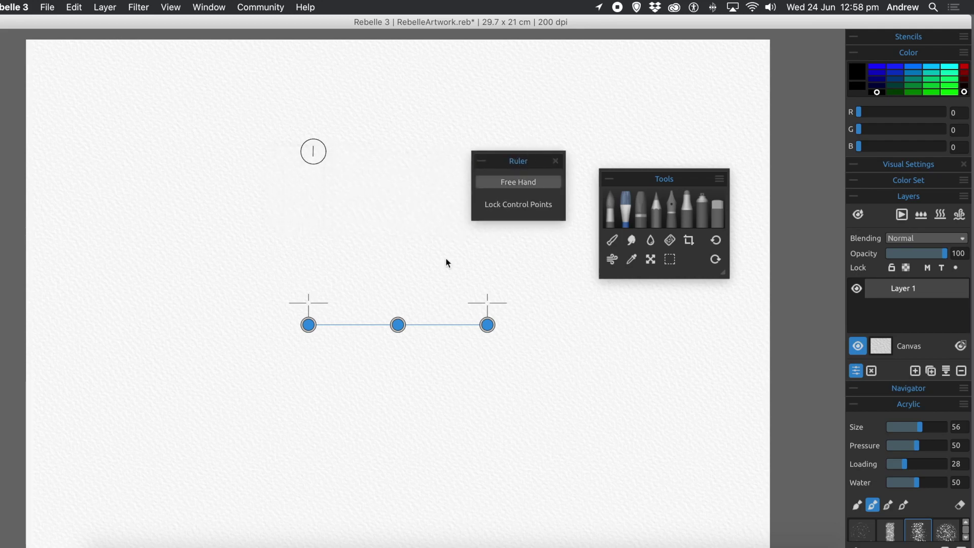
- Paint two parallel horizontal acrylic bands along the ruler, moving it toward the canvas's left side and down a little between them
{"action": "left_click_drag", "start_coordinate": [400, 326], "coordinate": [285, 319]}
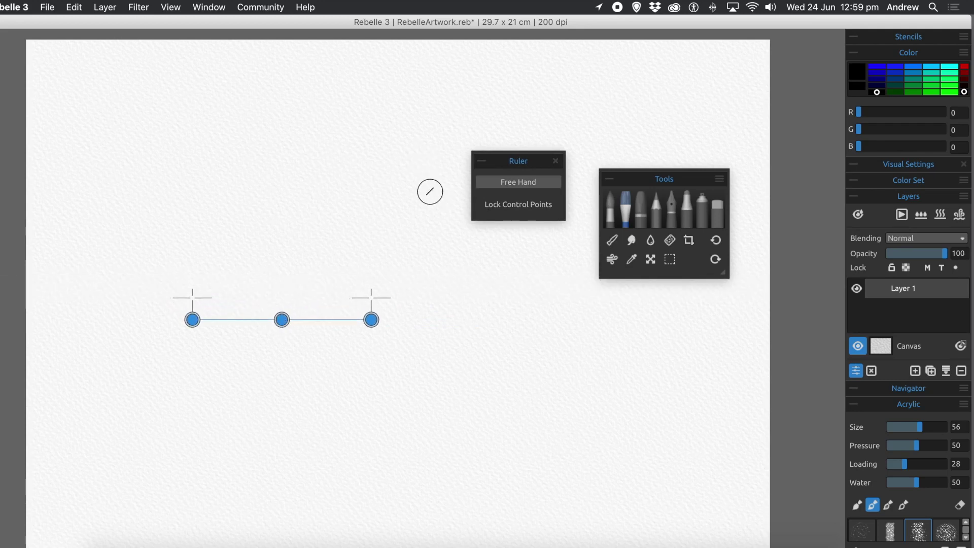
{"action": "mouse_move", "coordinate": [423, 304]}
{"action": "left_mouse_down"}
{"action": "mouse_move", "coordinate": [320, 272]}
{"action": "mouse_move", "coordinate": [96, 254]}
{"action": "mouse_move", "coordinate": [383, 322]}
{"action": "mouse_move", "coordinate": [444, 326]}
{"action": "mouse_move", "coordinate": [203, 266]}
{"action": "mouse_move", "coordinate": [107, 258]}
{"action": "left_mouse_up"}
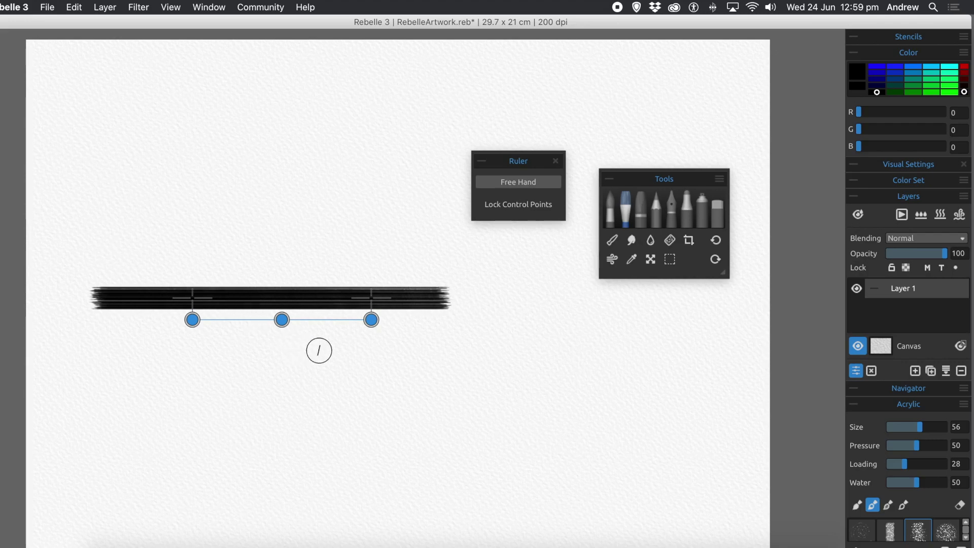
{"action": "left_click_drag", "start_coordinate": [282, 319], "coordinate": [281, 363]}
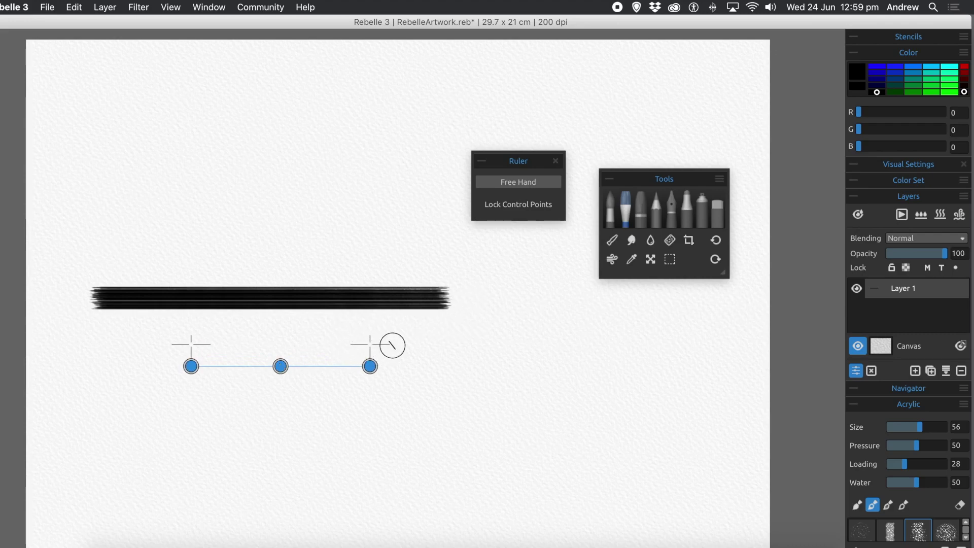
{"action": "mouse_move", "coordinate": [395, 344]}
{"action": "left_mouse_down"}
{"action": "mouse_move", "coordinate": [98, 317]}
{"action": "mouse_move", "coordinate": [152, 339]}
{"action": "mouse_move", "coordinate": [452, 388]}
{"action": "mouse_move", "coordinate": [117, 307]}
{"action": "mouse_move", "coordinate": [93, 311]}
{"action": "mouse_move", "coordinate": [239, 355]}
{"action": "left_mouse_up"}
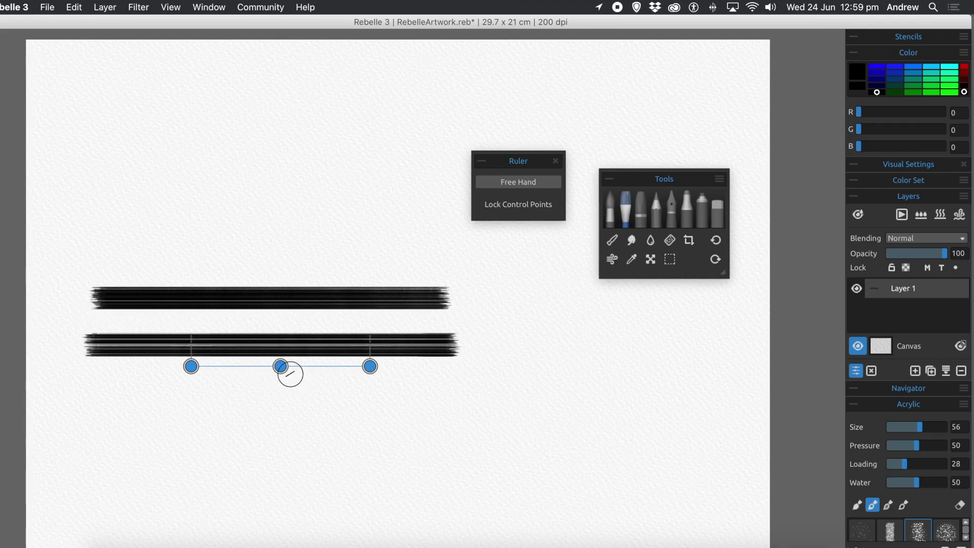
- Shift the ruler below the second band and paint a longer third band, with separate short strokes farther right on the same line
{"action": "left_click_drag", "start_coordinate": [280, 366], "coordinate": [281, 395]}
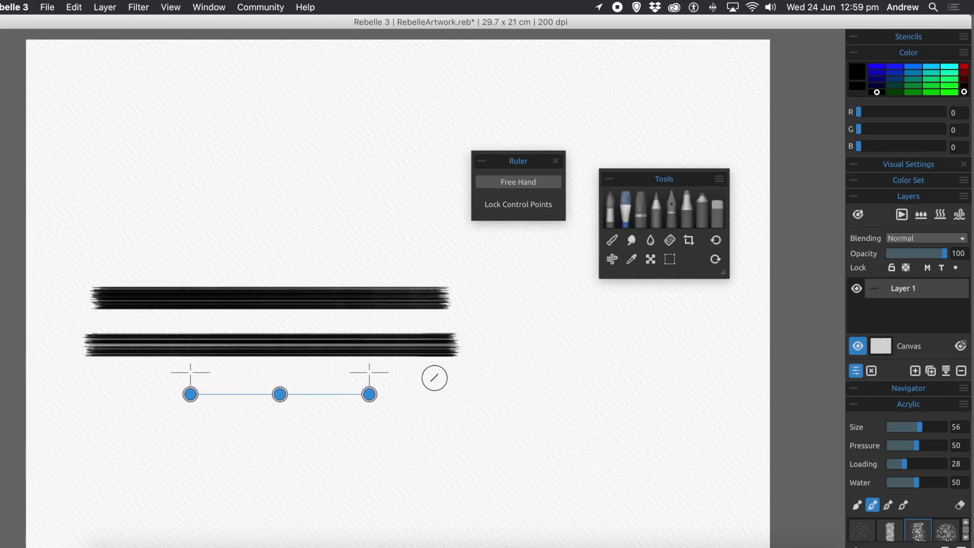
{"action": "mouse_move", "coordinate": [432, 374]}
{"action": "left_mouse_down"}
{"action": "mouse_move", "coordinate": [202, 343]}
{"action": "mouse_move", "coordinate": [43, 337]}
{"action": "mouse_move", "coordinate": [327, 397]}
{"action": "mouse_move", "coordinate": [471, 410]}
{"action": "left_mouse_up"}
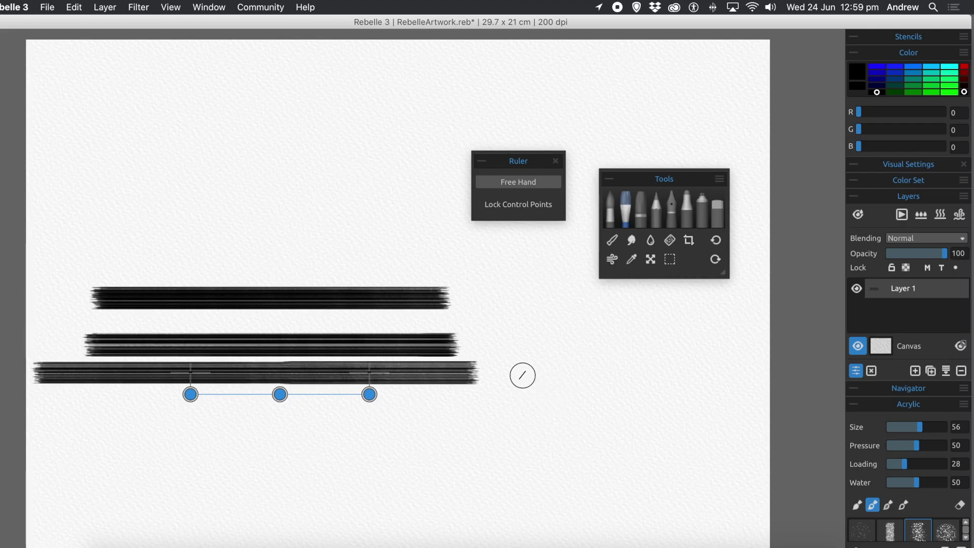
{"action": "left_click_drag", "start_coordinate": [525, 372], "coordinate": [629, 394]}
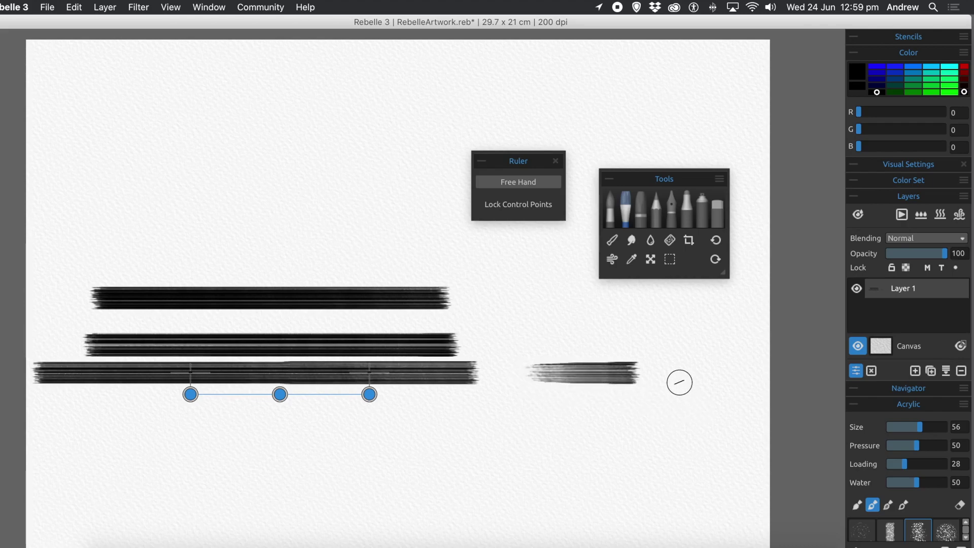
{"action": "left_click_drag", "start_coordinate": [667, 374], "coordinate": [740, 374]}
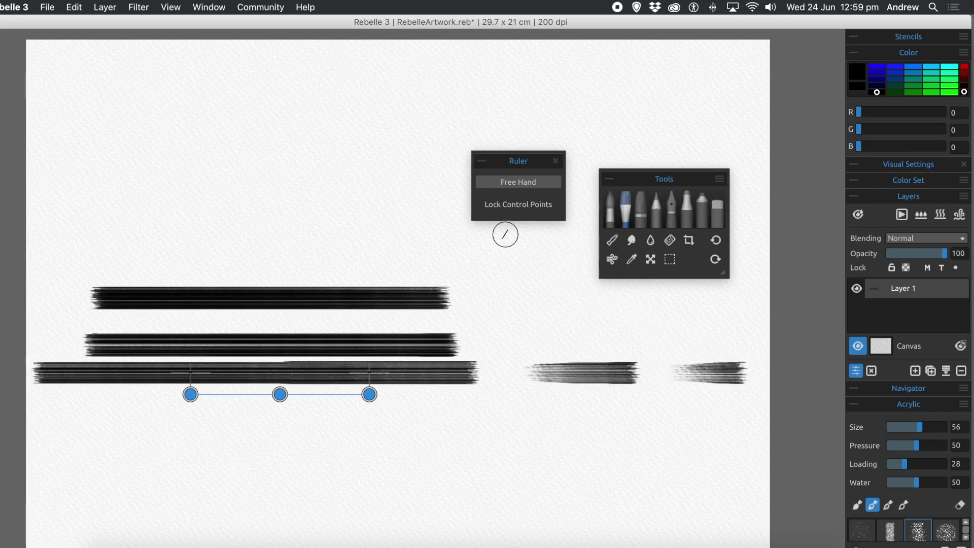
- Undo all the horizontal ruler-guided strokes and the ruler moves made between them
{"action": "key", "text": "super+z"}
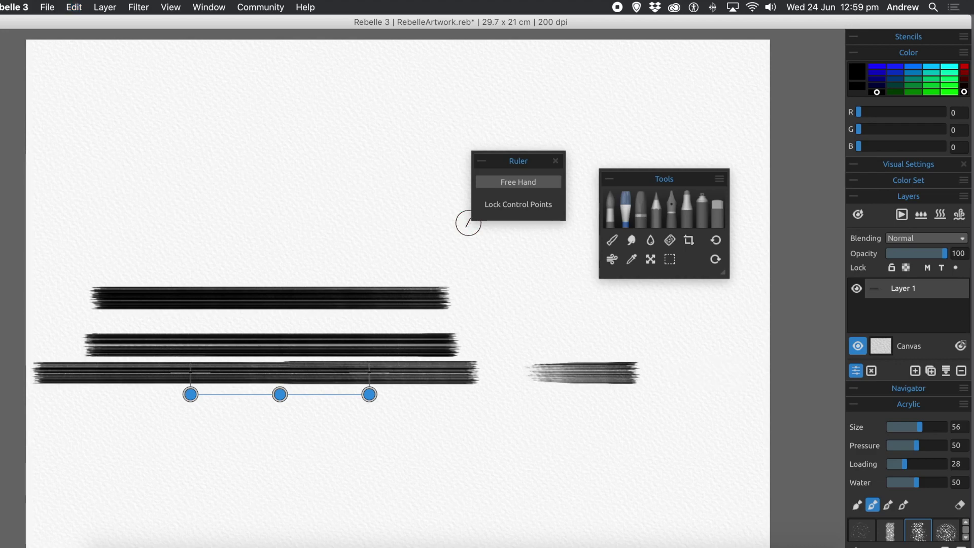
{"action": "key", "text": "super+z"}
{"action": "key", "text": "super+z"}
{"action": "key", "text": "super+z"}
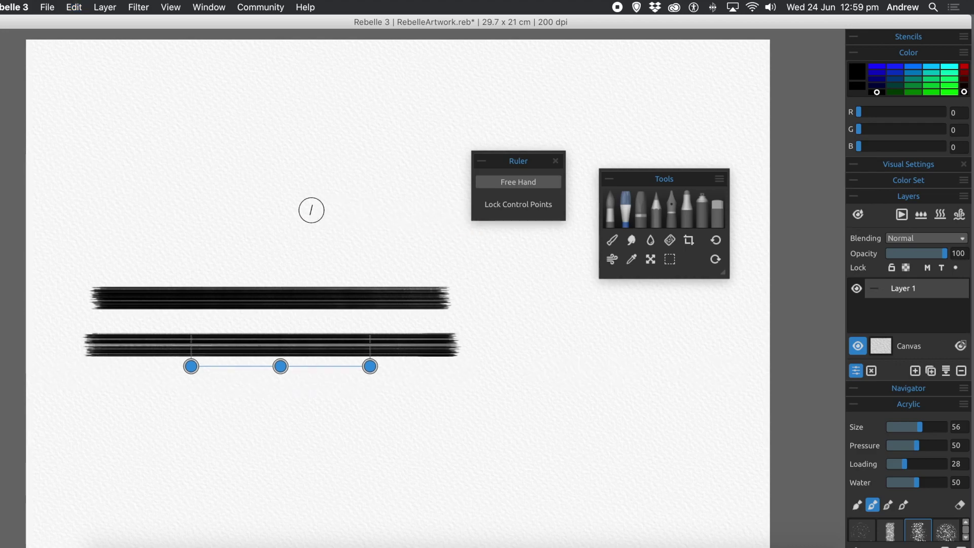
{"action": "key", "text": "super+z"}
{"action": "key", "text": "super+z"}
{"action": "key", "text": "super+z"}
{"action": "key", "text": "super+z"}
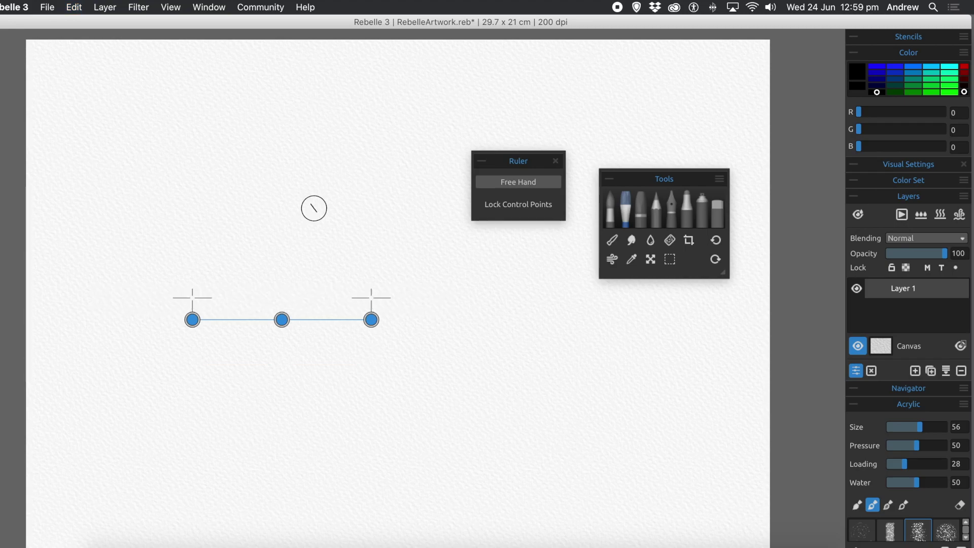
- Try unguided acrylic strokes across the ruler with Free Hand on, undo them, and turn Free Hand back off
{"action": "left_click", "coordinate": [517, 185]}
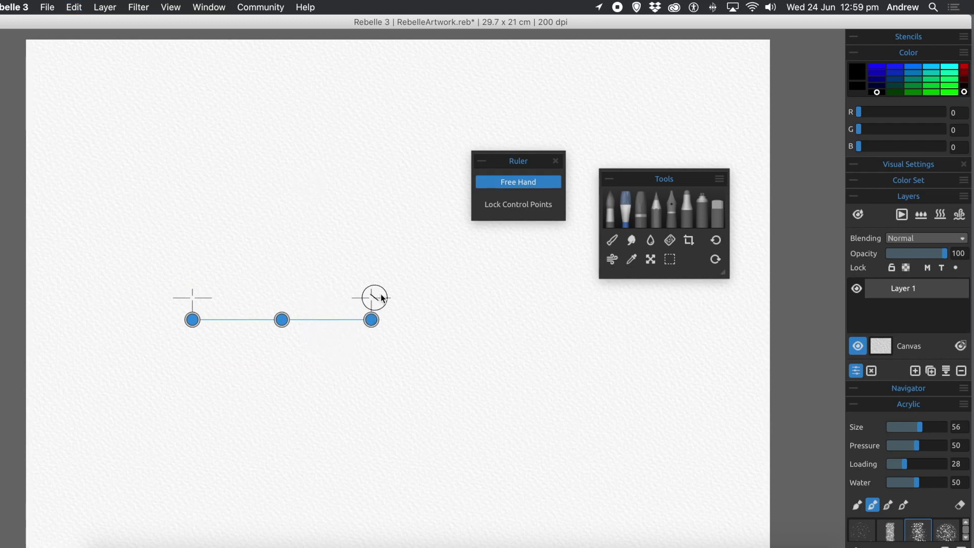
{"action": "mouse_move", "coordinate": [360, 288]}
{"action": "left_mouse_down"}
{"action": "mouse_move", "coordinate": [278, 262]}
{"action": "mouse_move", "coordinate": [363, 297]}
{"action": "mouse_move", "coordinate": [156, 273]}
{"action": "mouse_move", "coordinate": [331, 319]}
{"action": "mouse_move", "coordinate": [166, 288]}
{"action": "mouse_move", "coordinate": [400, 315]}
{"action": "mouse_move", "coordinate": [338, 313]}
{"action": "left_mouse_up"}
{"action": "left_click_drag", "start_coordinate": [117, 292], "coordinate": [405, 330]}
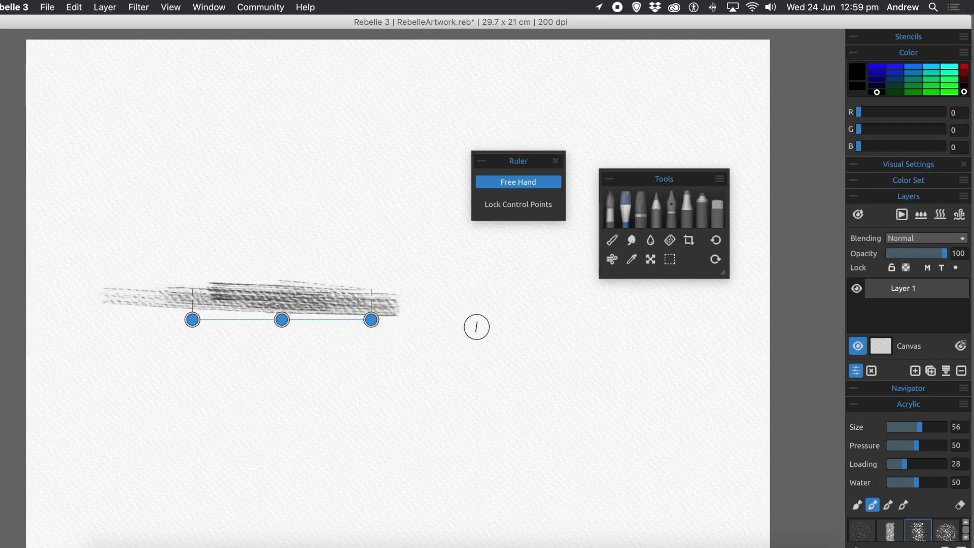
{"action": "mouse_move", "coordinate": [492, 310]}
{"action": "left_mouse_down"}
{"action": "mouse_move", "coordinate": [415, 305]}
{"action": "mouse_move", "coordinate": [522, 315]}
{"action": "mouse_move", "coordinate": [380, 306]}
{"action": "left_mouse_up"}
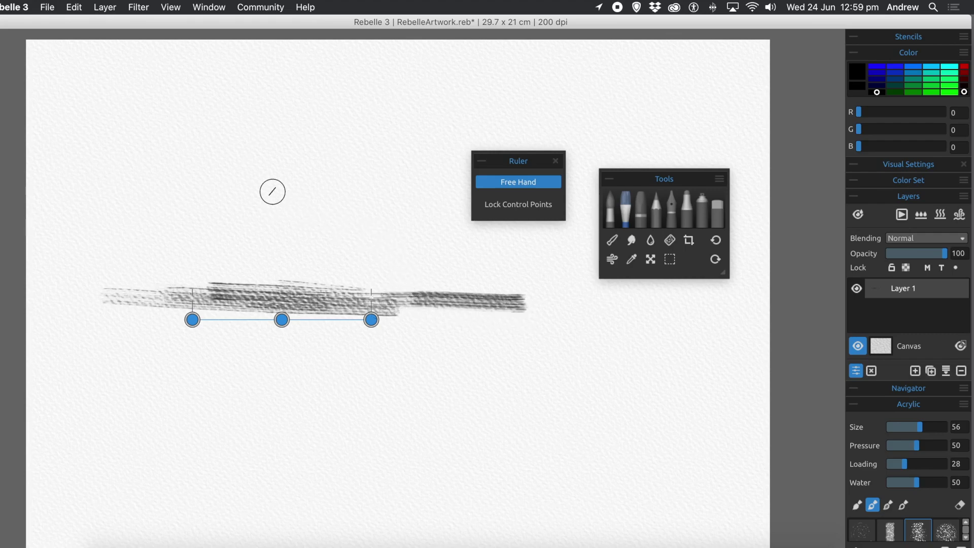
{"action": "key", "text": "super+z"}
{"action": "key", "text": "super+z"}
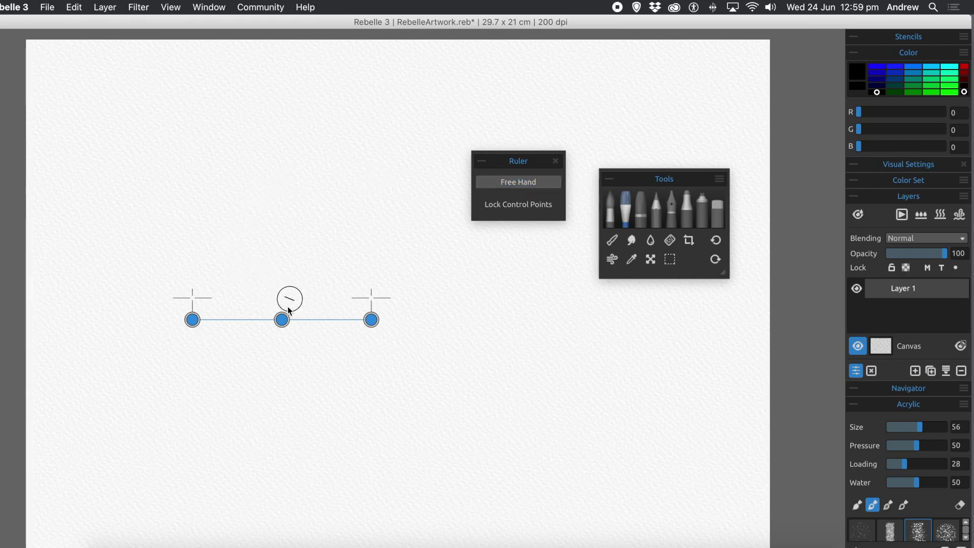
- Move the ruler down, slope it toward the canvas's lower right, and paint a diagonal acrylic band along it with repeated strokes
{"action": "left_click_drag", "start_coordinate": [283, 322], "coordinate": [277, 350]}
{"action": "left_click_drag", "start_coordinate": [371, 352], "coordinate": [437, 492]}
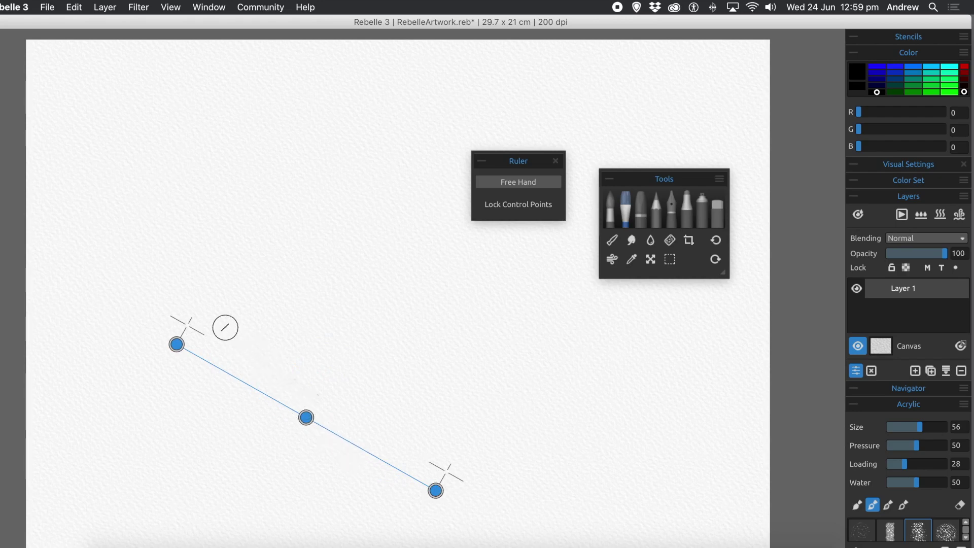
{"action": "left_click_drag", "start_coordinate": [217, 324], "coordinate": [396, 444]}
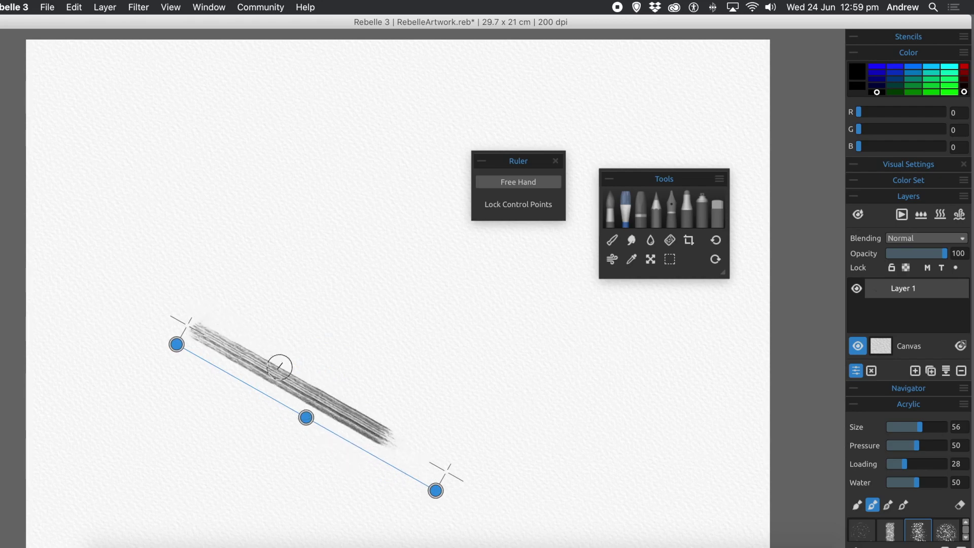
{"action": "mouse_move", "coordinate": [234, 333]}
{"action": "left_mouse_down"}
{"action": "mouse_move", "coordinate": [347, 411]}
{"action": "mouse_move", "coordinate": [440, 491]}
{"action": "left_mouse_up"}
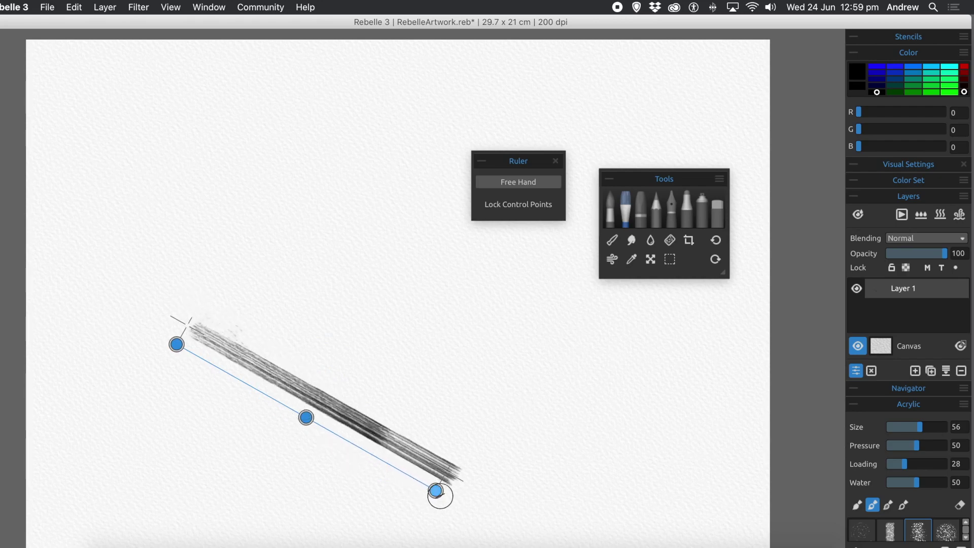
{"action": "left_click_drag", "start_coordinate": [274, 372], "coordinate": [430, 478]}
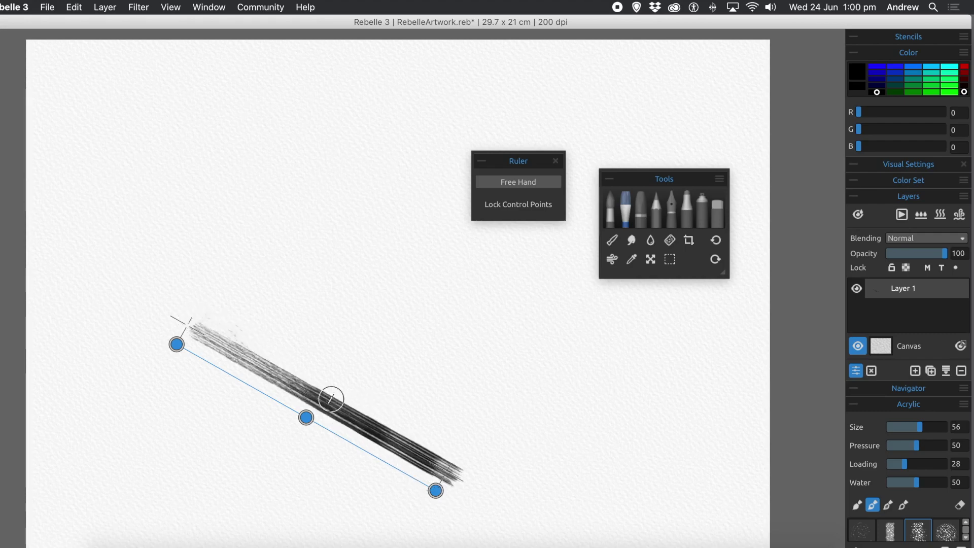
- Move the sloped ruler above the first diagonal band and paint a second, parallel band along it
{"action": "left_click_drag", "start_coordinate": [309, 421], "coordinate": [357, 376]}
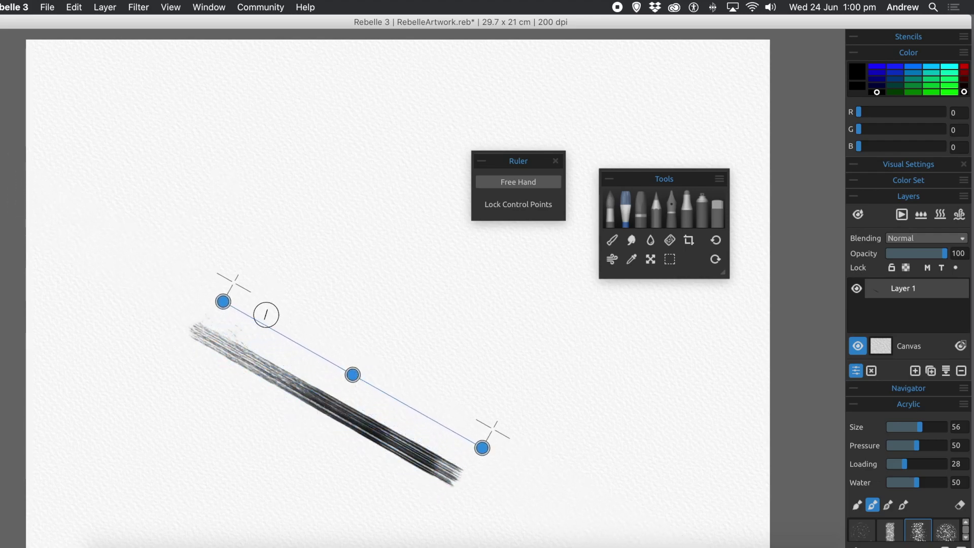
{"action": "mouse_move", "coordinate": [264, 294]}
{"action": "left_mouse_down"}
{"action": "mouse_move", "coordinate": [366, 383]}
{"action": "mouse_move", "coordinate": [454, 416]}
{"action": "left_mouse_up"}
{"action": "mouse_move", "coordinate": [246, 278]}
{"action": "left_mouse_down"}
{"action": "mouse_move", "coordinate": [459, 433]}
{"action": "mouse_move", "coordinate": [496, 427]}
{"action": "left_mouse_up"}
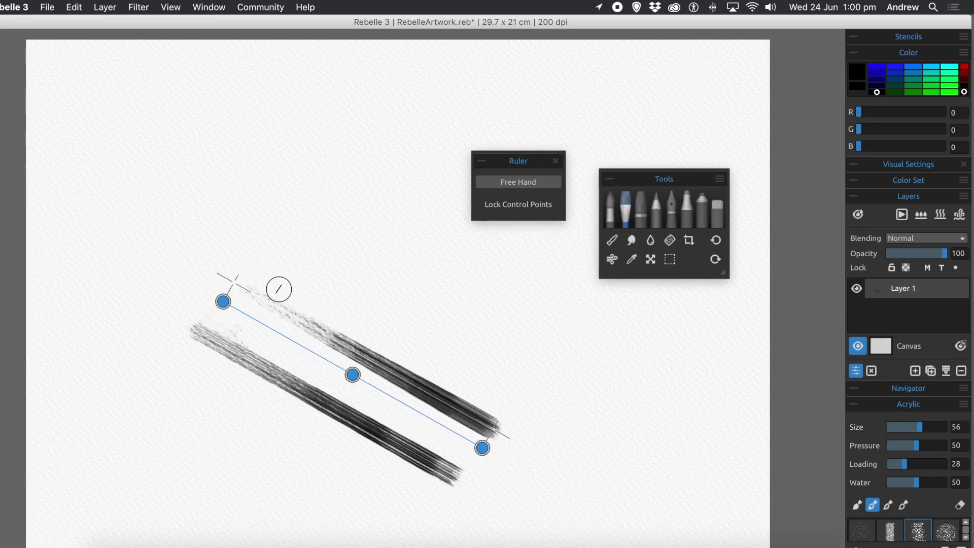
{"action": "left_click_drag", "start_coordinate": [268, 286], "coordinate": [472, 440]}
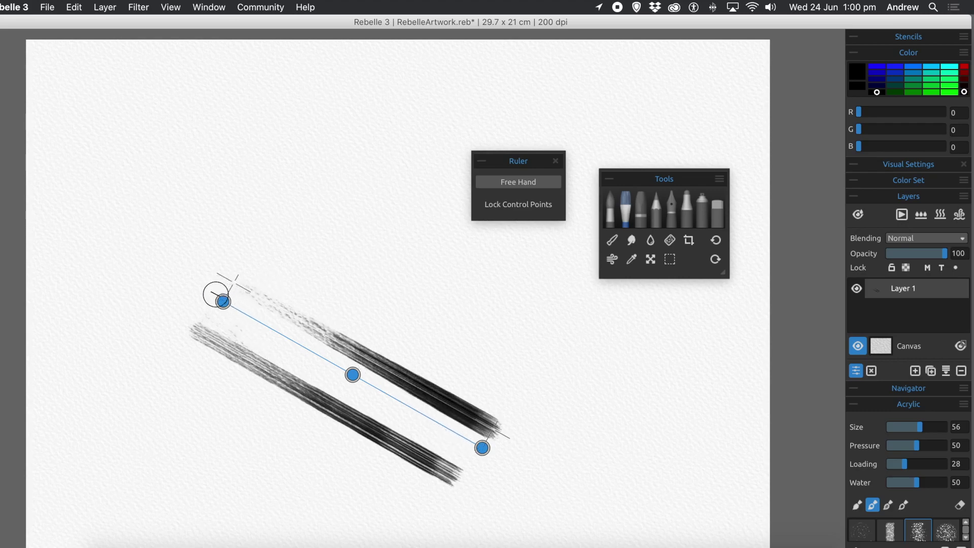
- Swing the ruler to nearly horizontal across the diagonal bands and paint a band along it, extended beyond both ruler ends
{"action": "left_click_drag", "start_coordinate": [223, 306], "coordinate": [190, 459]}
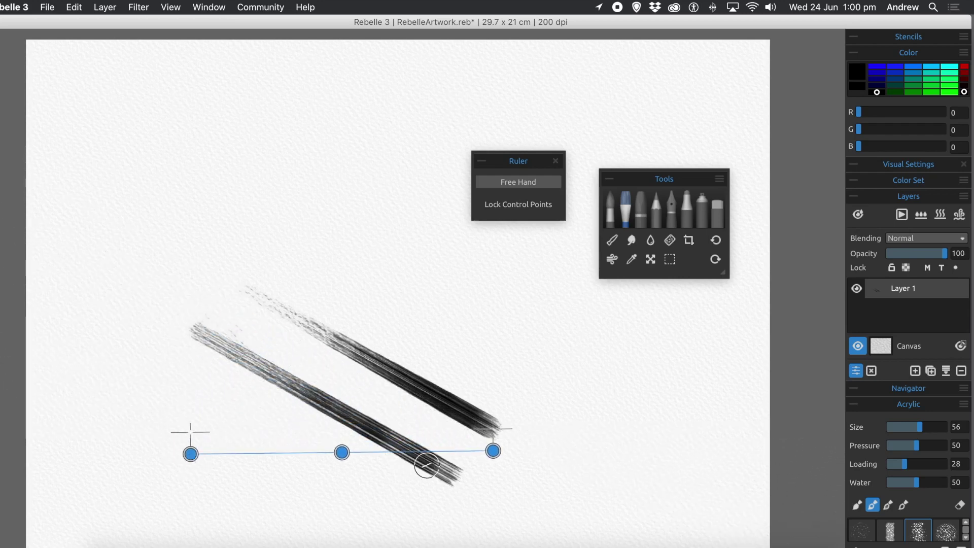
{"action": "mouse_move", "coordinate": [454, 451]}
{"action": "left_mouse_down"}
{"action": "mouse_move", "coordinate": [192, 426]}
{"action": "mouse_move", "coordinate": [390, 467]}
{"action": "mouse_move", "coordinate": [475, 463]}
{"action": "left_mouse_up"}
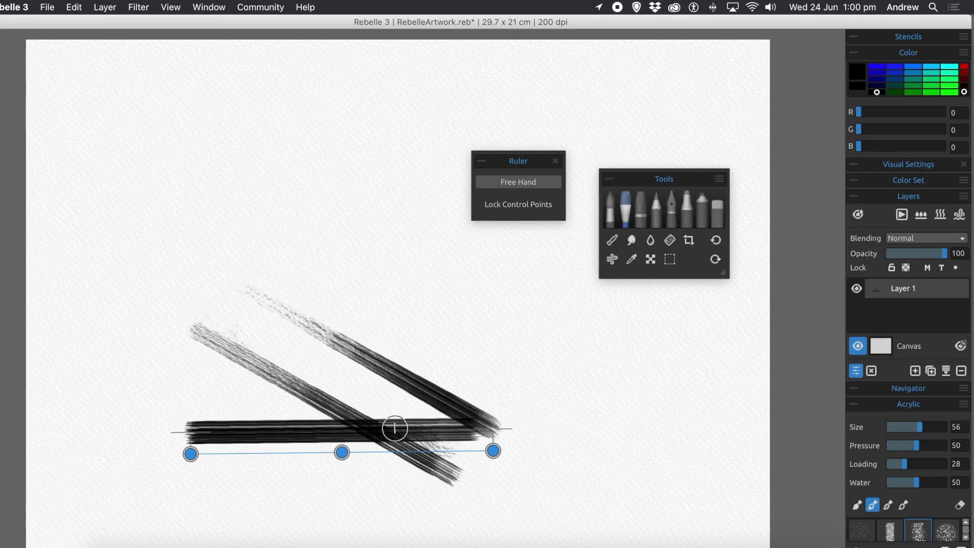
{"action": "left_click_drag", "start_coordinate": [213, 406], "coordinate": [67, 393]}
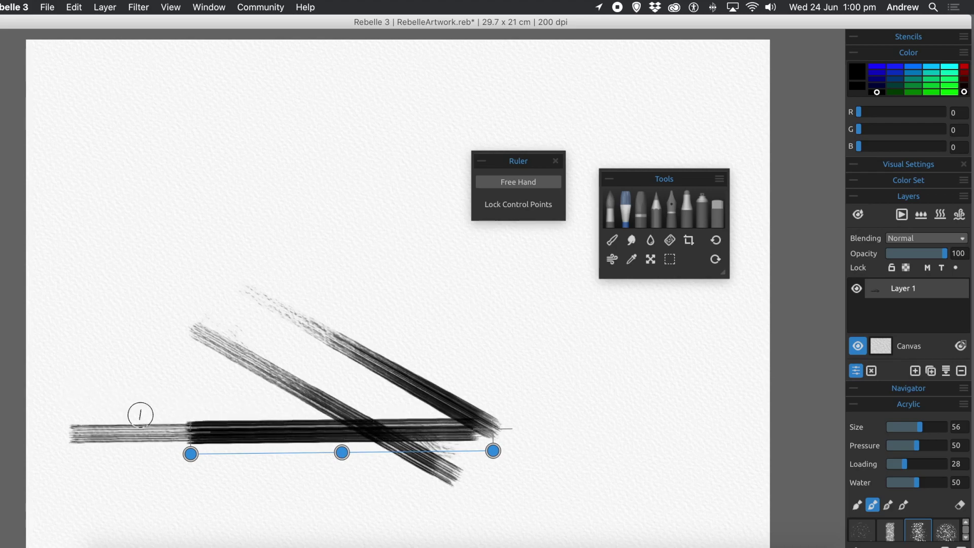
{"action": "left_click_drag", "start_coordinate": [461, 429], "coordinate": [643, 466]}
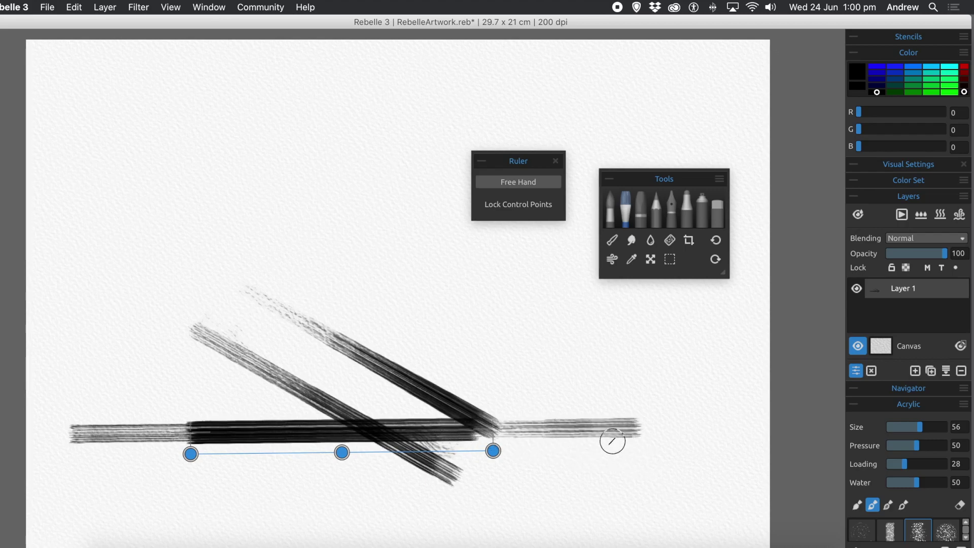
{"action": "left_click_drag", "start_coordinate": [560, 431], "coordinate": [669, 447]}
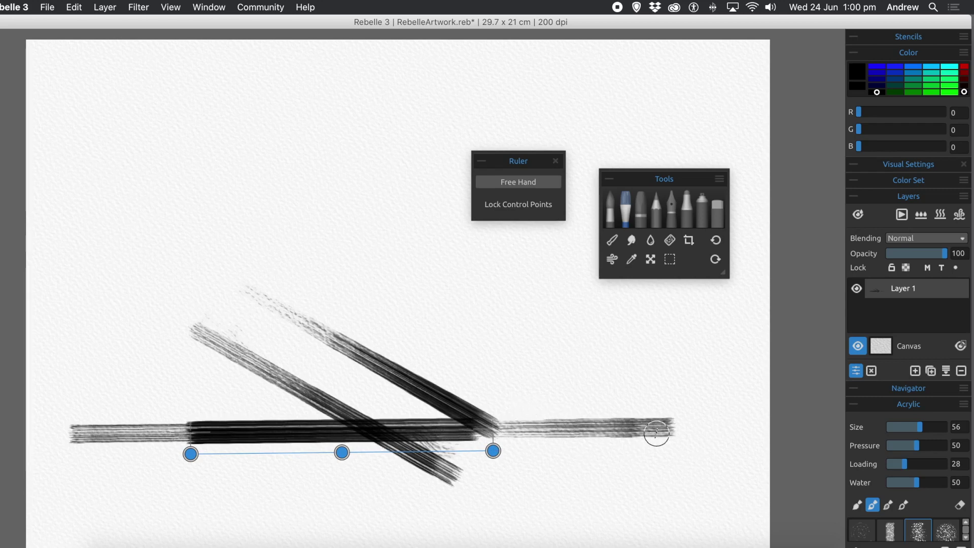
- Reposition the ruler above the black bands with a gentle downward slope and paint a straight line along it in red Pastel
{"action": "left_click", "coordinate": [641, 205]}
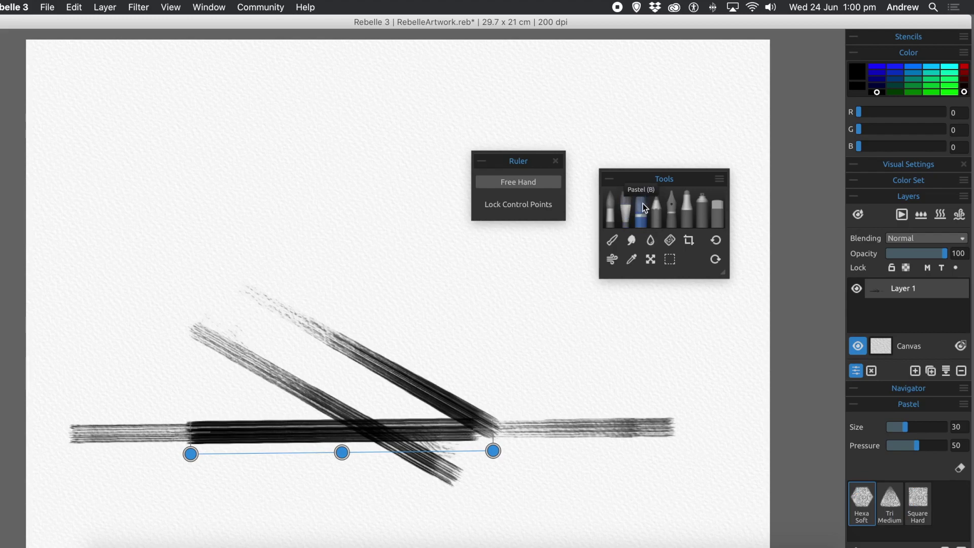
{"action": "left_click", "coordinate": [964, 70]}
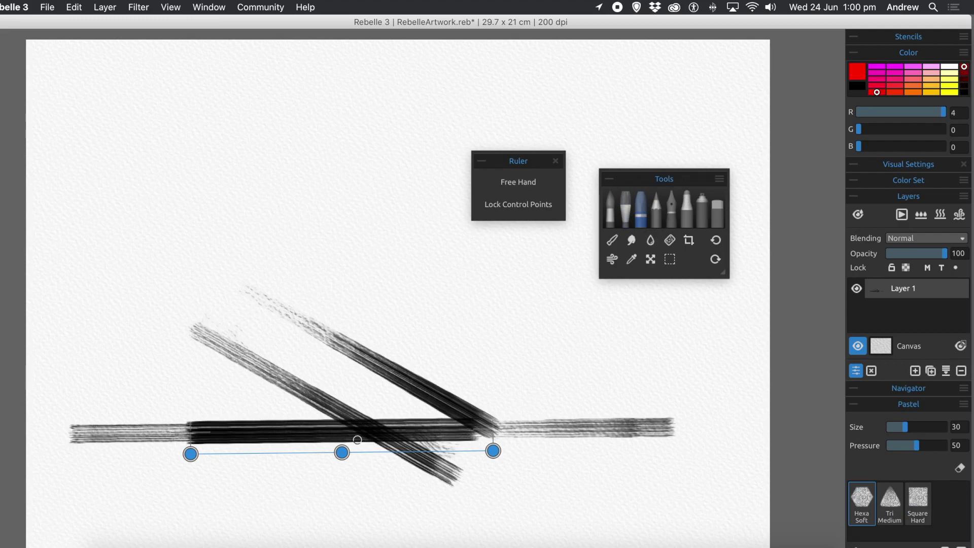
{"action": "mouse_move", "coordinate": [341, 452]}
{"action": "left_mouse_down"}
{"action": "mouse_move", "coordinate": [357, 325]}
{"action": "mouse_move", "coordinate": [350, 265]}
{"action": "mouse_move", "coordinate": [338, 269]}
{"action": "left_mouse_up"}
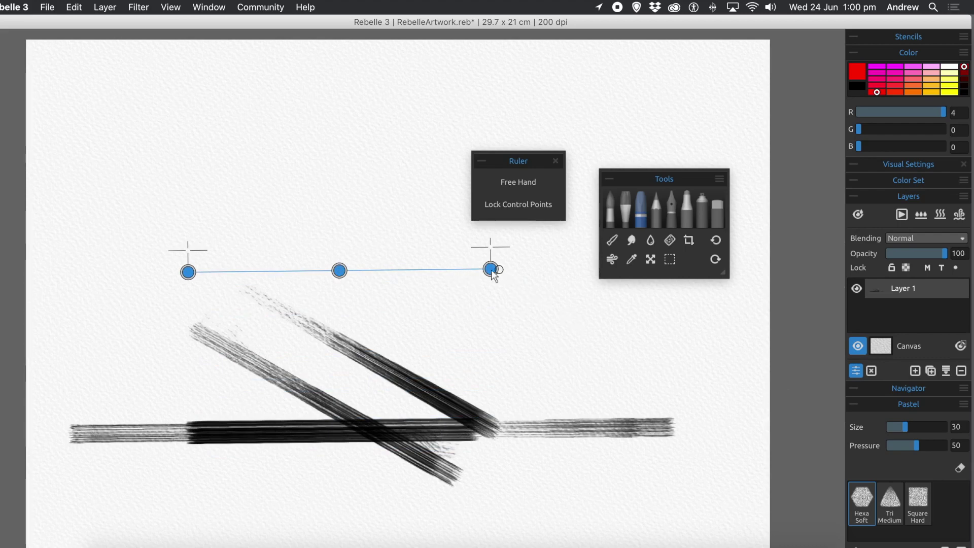
{"action": "left_click_drag", "start_coordinate": [492, 271], "coordinate": [507, 355]}
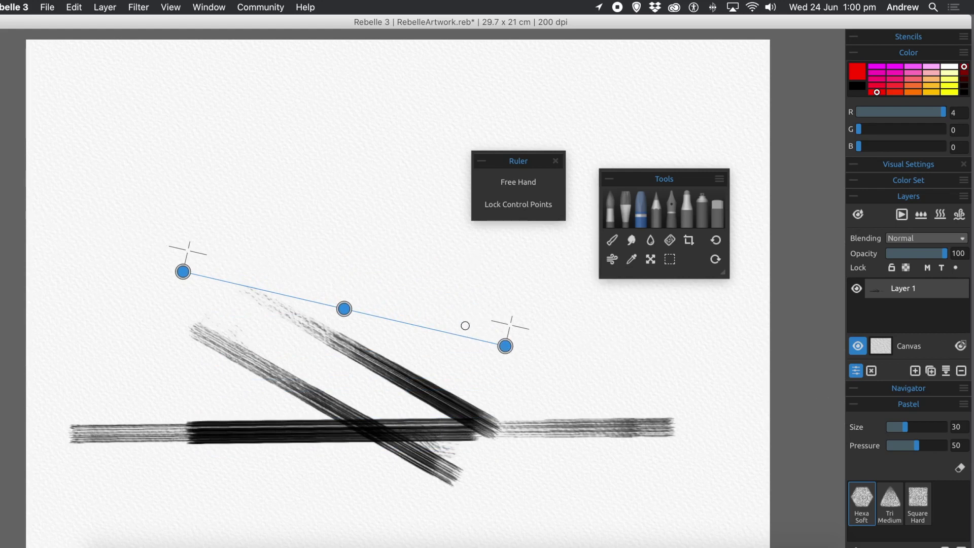
{"action": "mouse_move", "coordinate": [493, 334]}
{"action": "left_mouse_down"}
{"action": "mouse_move", "coordinate": [369, 285]}
{"action": "mouse_move", "coordinate": [224, 254]}
{"action": "left_mouse_up"}
{"action": "left_click_drag", "start_coordinate": [296, 273], "coordinate": [473, 328]}
{"action": "left_click_drag", "start_coordinate": [246, 254], "coordinate": [188, 238]}
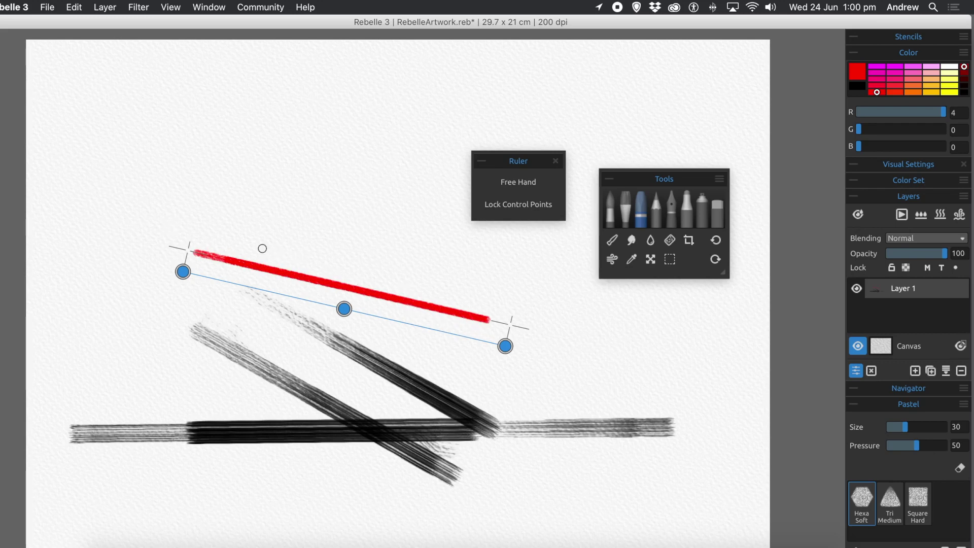
{"action": "mouse_move", "coordinate": [196, 231]}
{"action": "left_mouse_down"}
{"action": "mouse_move", "coordinate": [120, 216]}
{"action": "mouse_move", "coordinate": [83, 191]}
{"action": "left_mouse_up"}
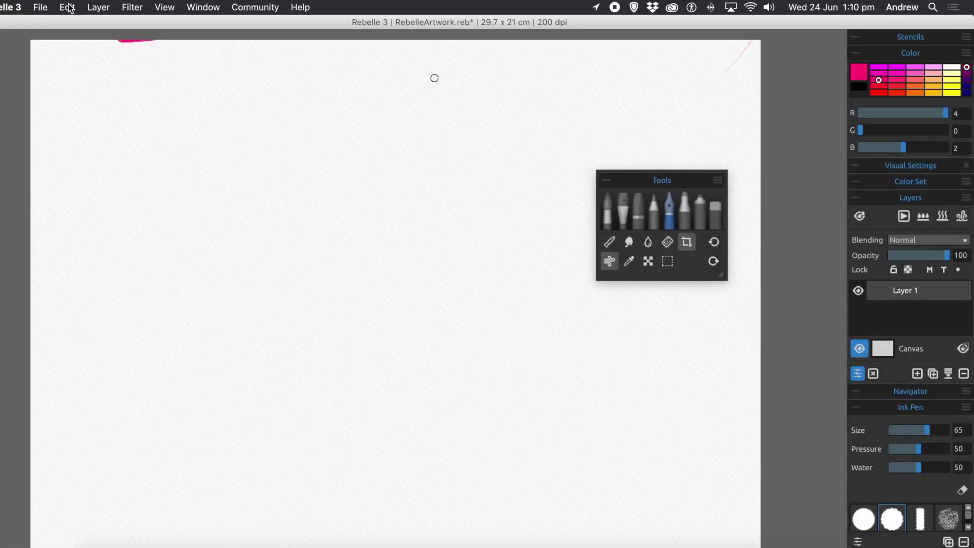
{"action": "left_click", "coordinate": [68, 7]}
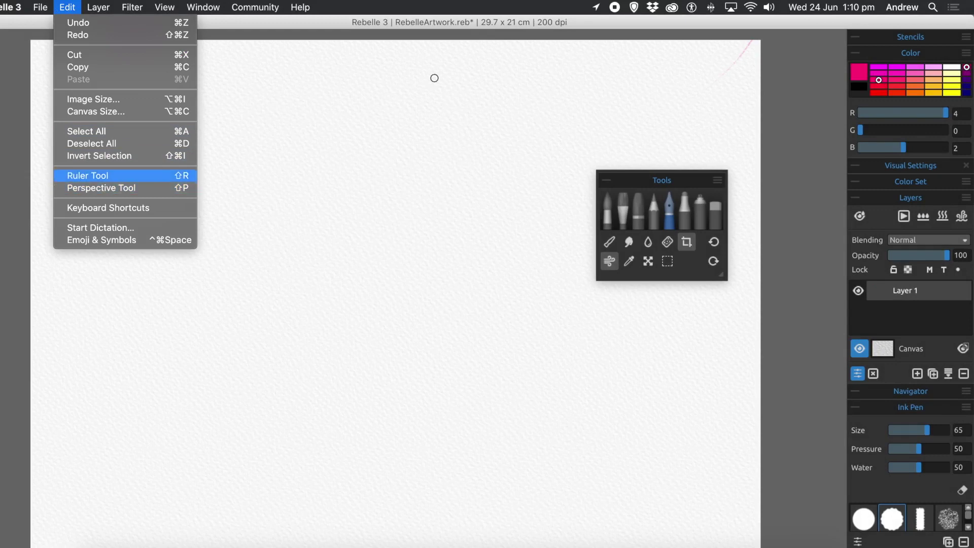
{"action": "mouse_move", "coordinate": [164, 8]}
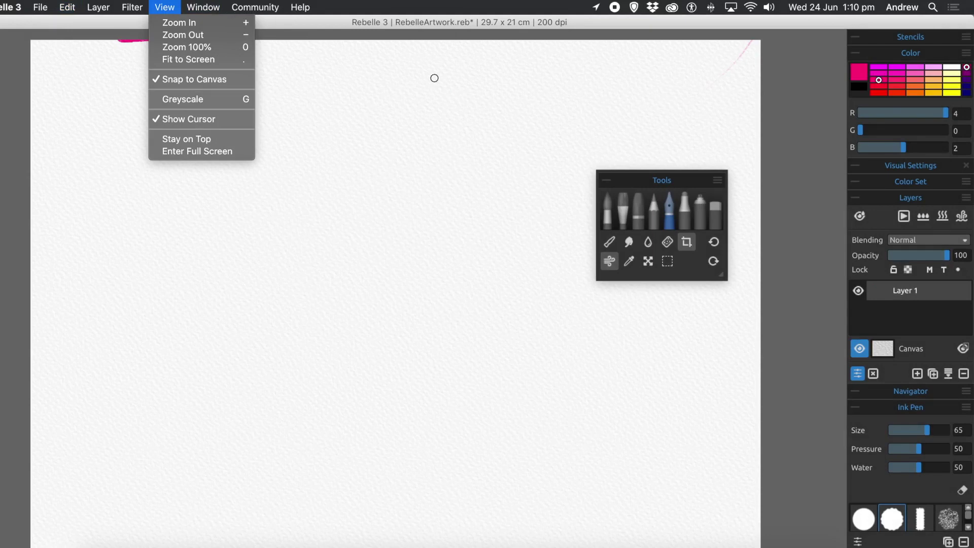
{"action": "key", "text": "Escape"}
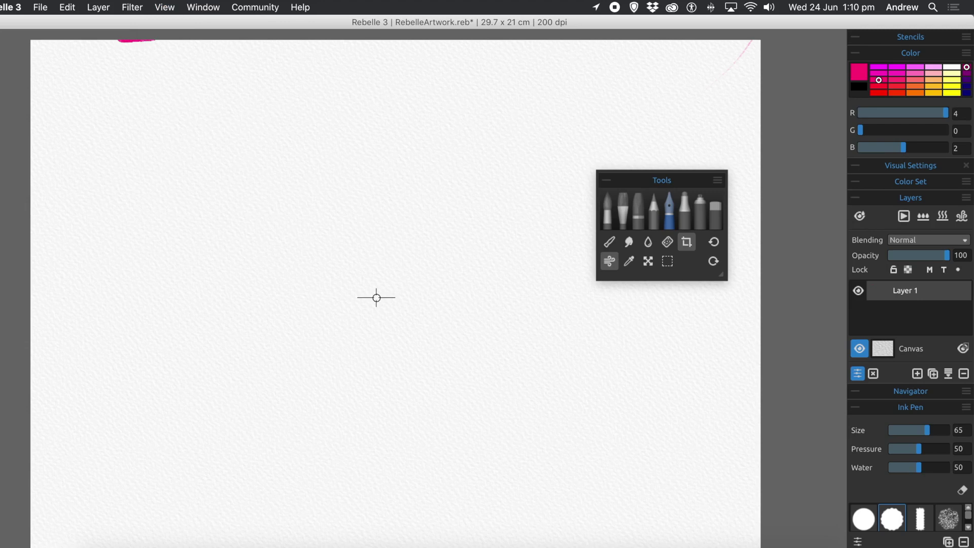
- Draw a slanted four-sided outline from connected straight pink Ink Pen lines, joining the last side back to the first
{"action": "key", "text": "shift"}
{"action": "left_click_drag", "start_coordinate": [275, 177], "coordinate": [373, 307]}
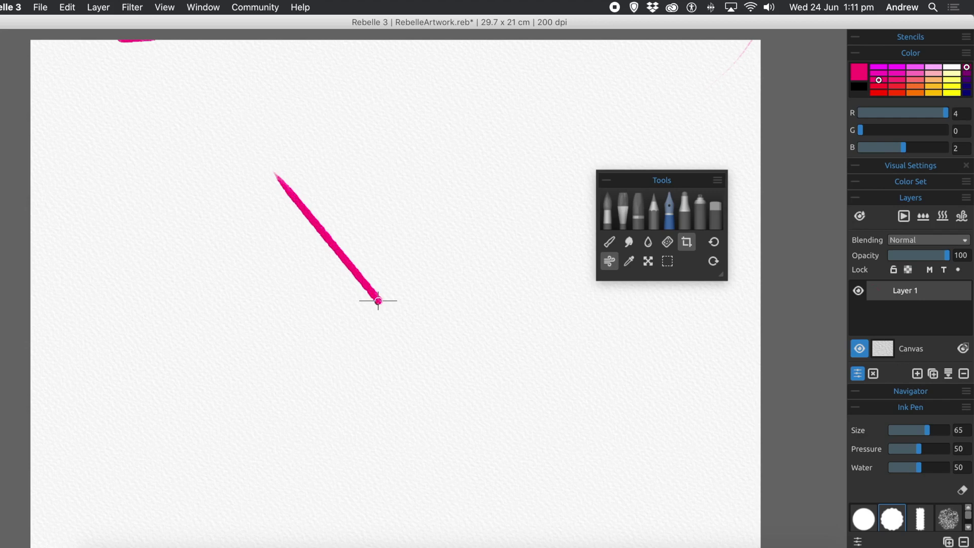
{"action": "key", "text": "shift"}
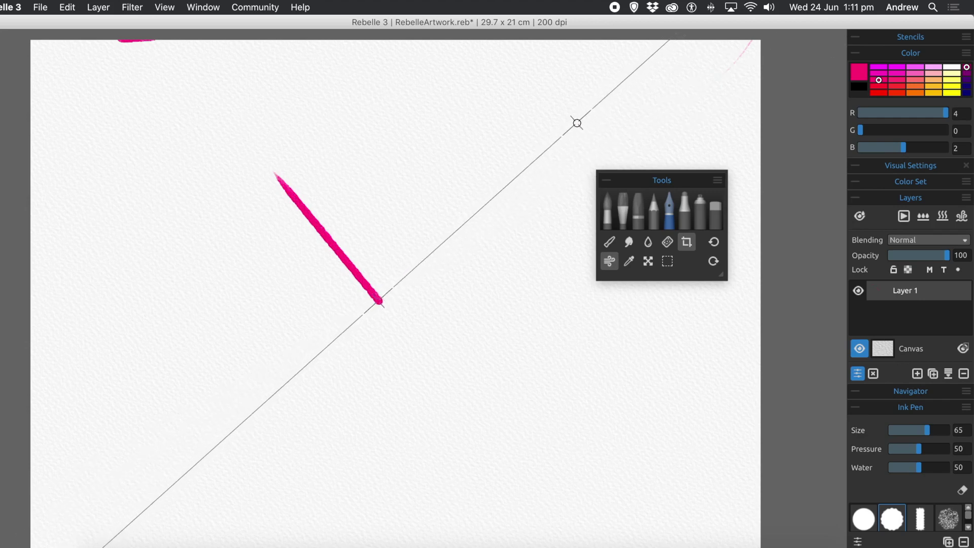
{"action": "mouse_move", "coordinate": [577, 123]}
{"action": "left_mouse_down"}
{"action": "mouse_move", "coordinate": [471, 221]}
{"action": "mouse_move", "coordinate": [364, 287]}
{"action": "left_mouse_up"}
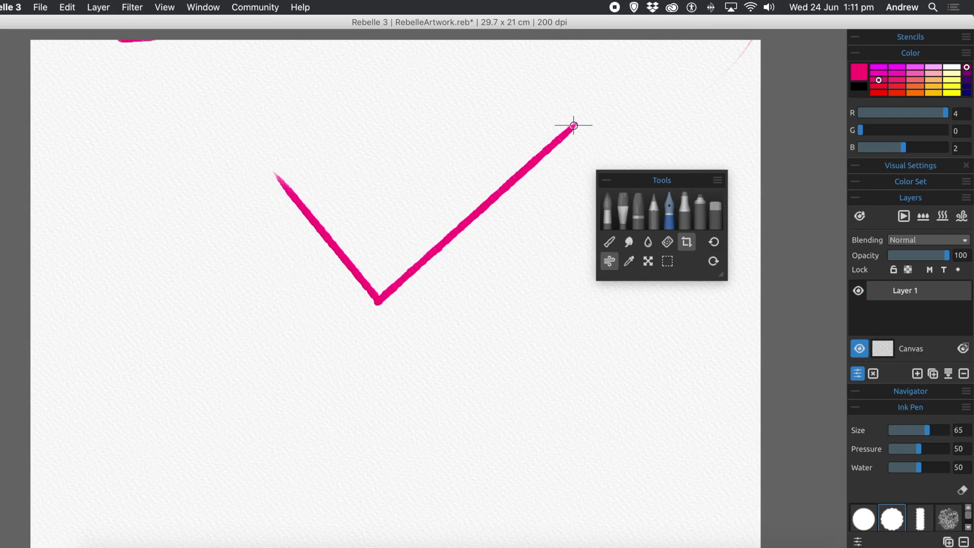
{"action": "key", "text": "shift"}
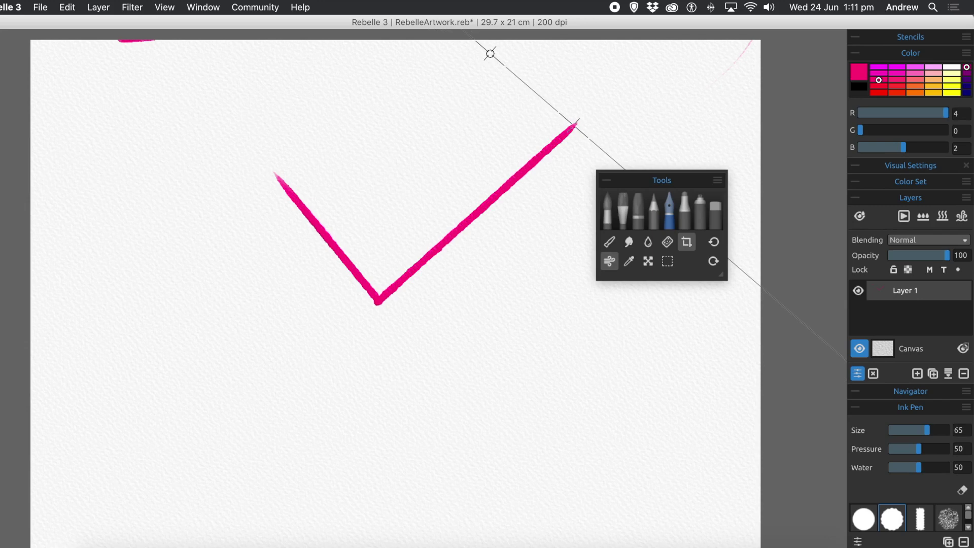
{"action": "left_click_drag", "start_coordinate": [490, 53], "coordinate": [569, 122]}
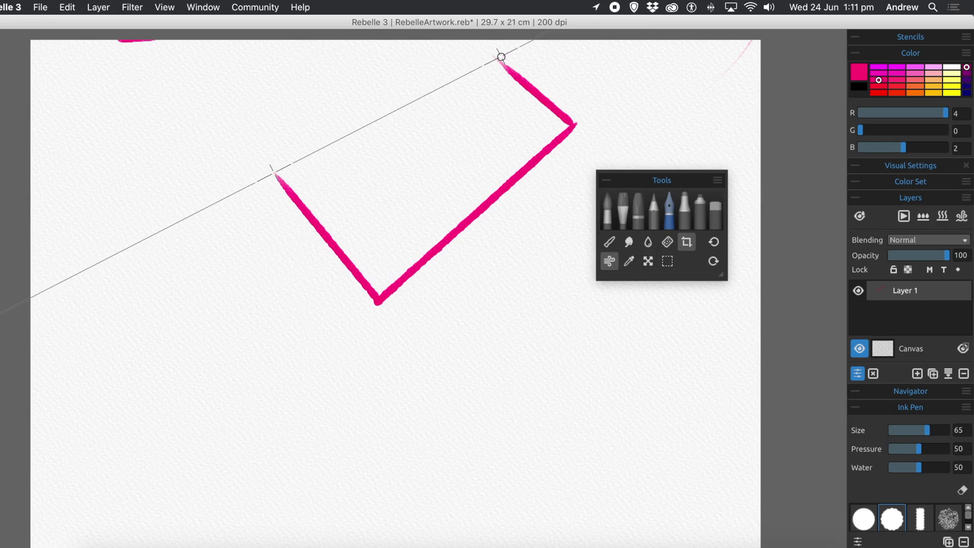
{"action": "left_click_drag", "start_coordinate": [462, 67], "coordinate": [237, 134]}
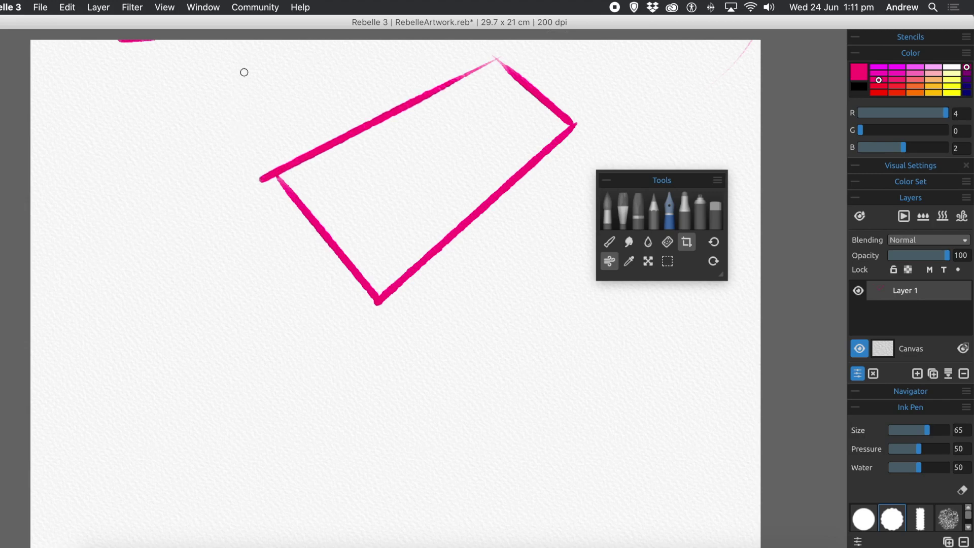
- Undo the four-sided outline and the stray pink marks at the canvas's upper edge
{"action": "key", "text": "super+z"}
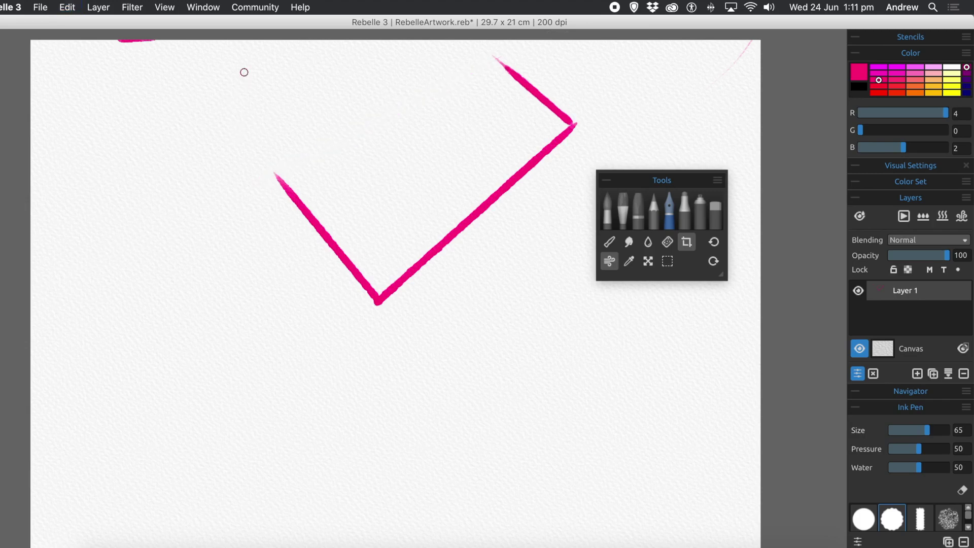
{"action": "key", "text": "super+z"}
{"action": "key", "text": "super+z"}
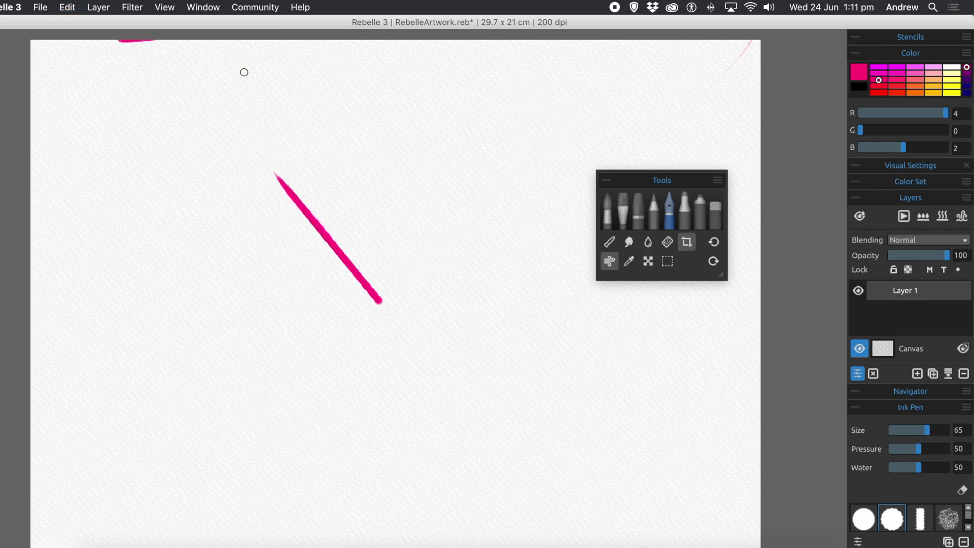
{"action": "key", "text": "super+z"}
{"action": "key", "text": "super+z"}
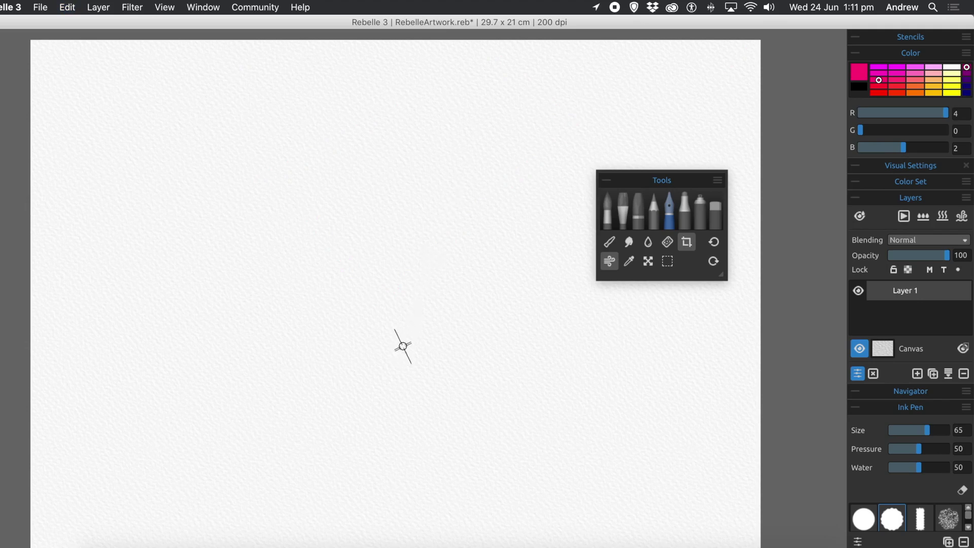
- Draw three straight pink ink lines converging on one point near the canvas's centre, from above, upper left and left
{"action": "key", "text": "shift"}
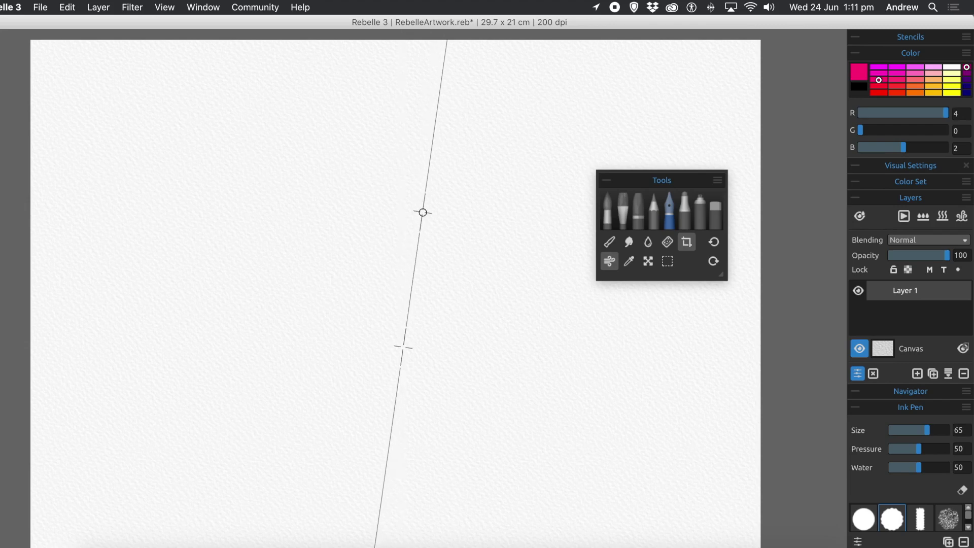
{"action": "left_click_drag", "start_coordinate": [435, 199], "coordinate": [405, 348]}
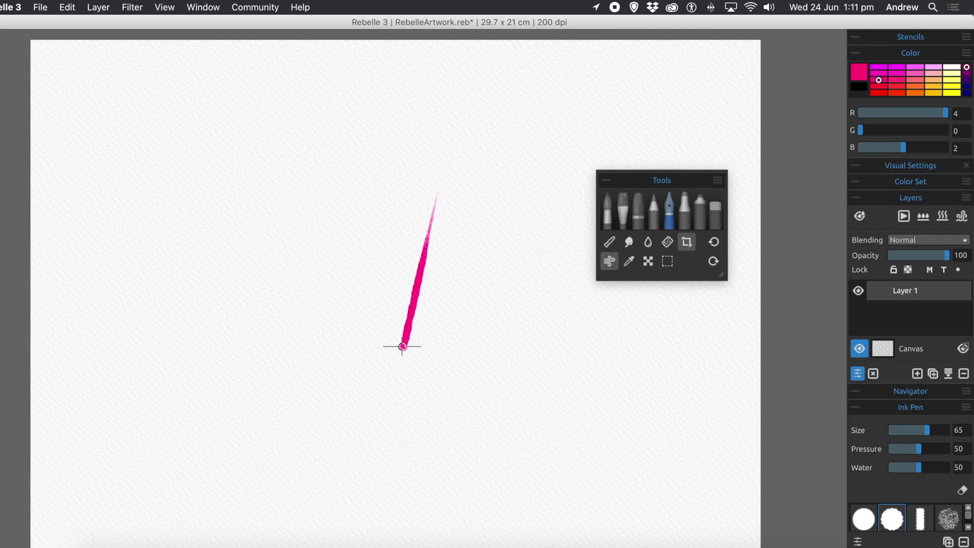
{"action": "key", "text": "shift"}
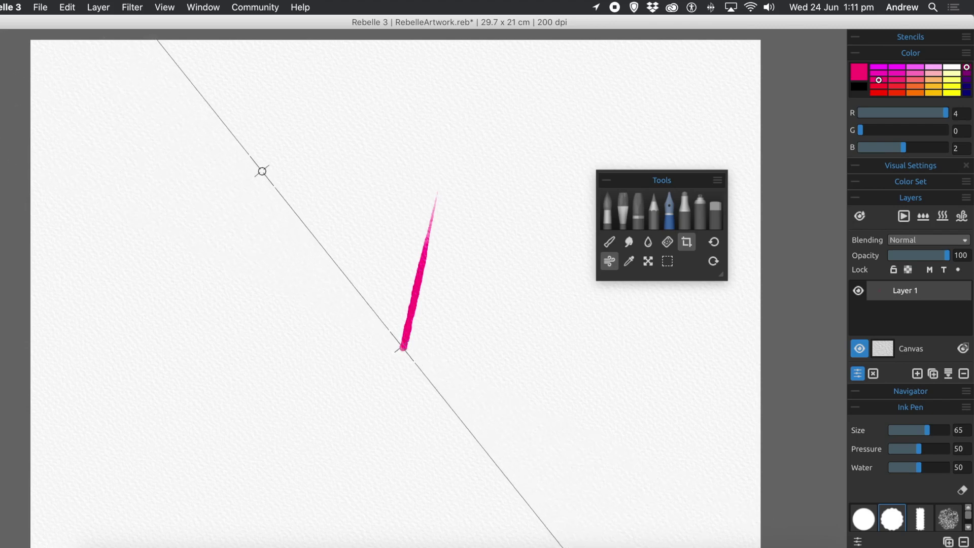
{"action": "left_click_drag", "start_coordinate": [249, 154], "coordinate": [400, 344]}
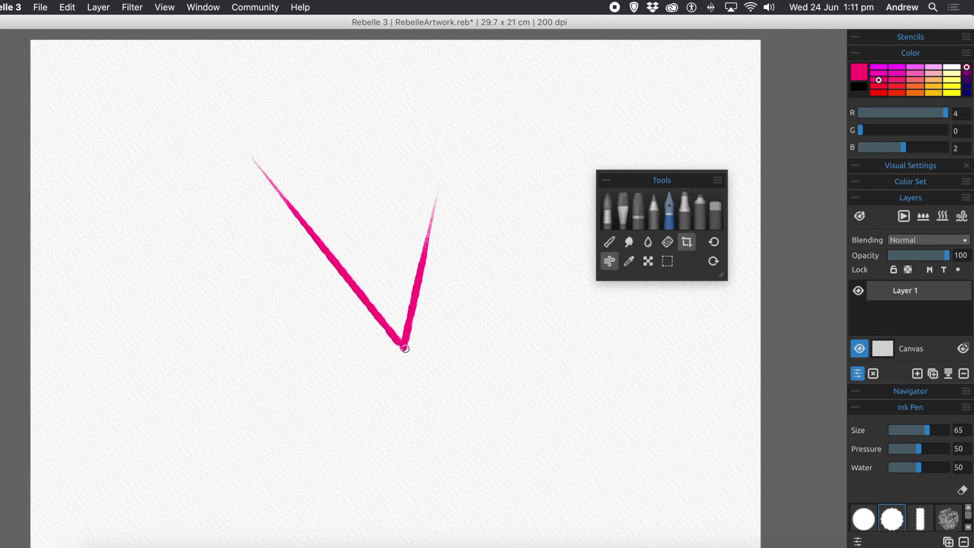
{"action": "key", "text": "shift"}
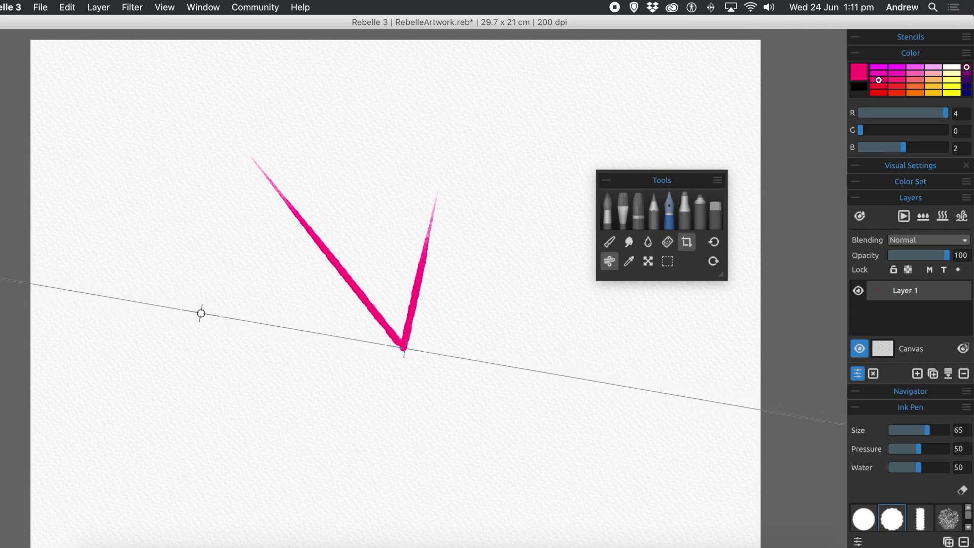
{"action": "left_click_drag", "start_coordinate": [209, 315], "coordinate": [415, 335]}
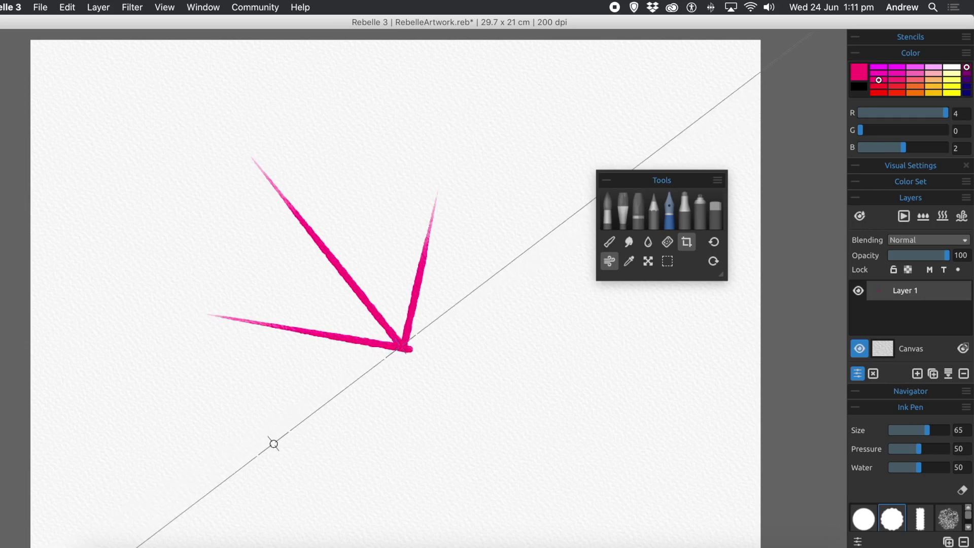
- Complete the starburst with five more straight ink rays meeting at its centre, from lower left round to a short upper-right ray
{"action": "left_click_drag", "start_coordinate": [255, 458], "coordinate": [405, 352]}
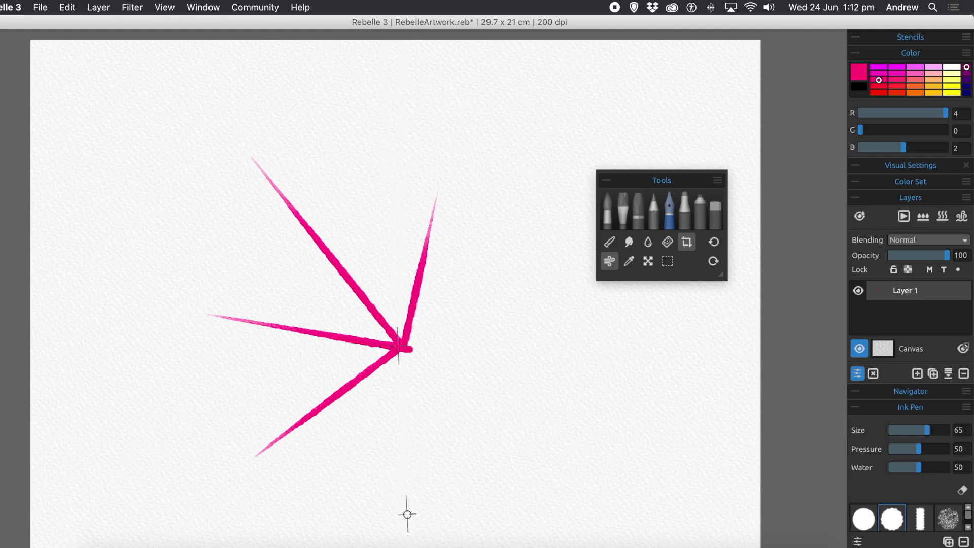
{"action": "left_click_drag", "start_coordinate": [407, 514], "coordinate": [403, 346]}
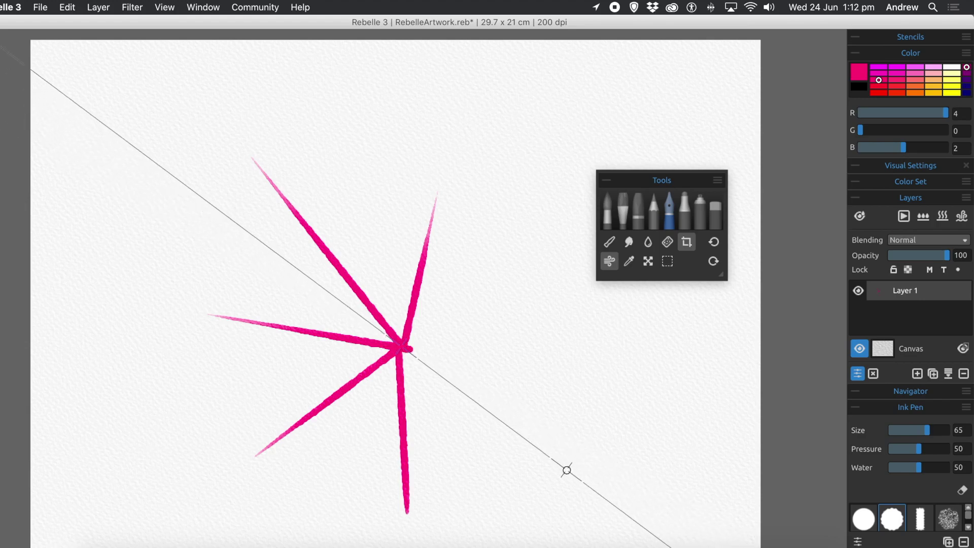
{"action": "left_click_drag", "start_coordinate": [566, 470], "coordinate": [396, 355]}
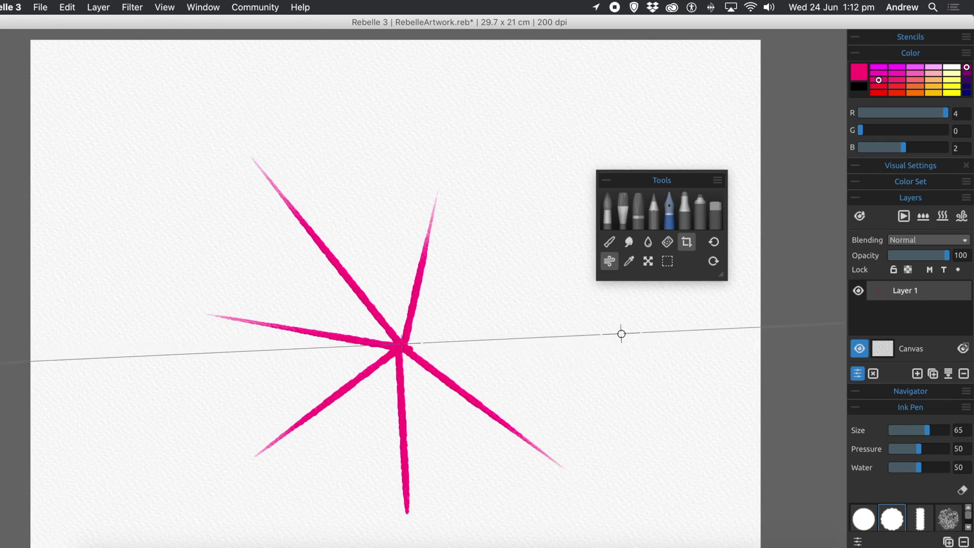
{"action": "left_click_drag", "start_coordinate": [642, 332], "coordinate": [493, 341]}
{"action": "left_click_drag", "start_coordinate": [424, 341], "coordinate": [391, 342]}
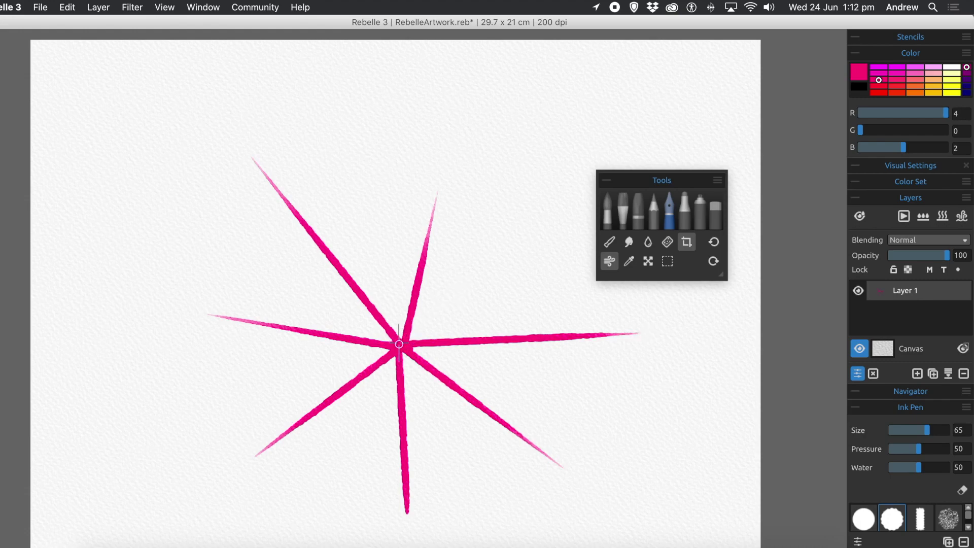
{"action": "left_click_drag", "start_coordinate": [400, 340], "coordinate": [486, 275]}
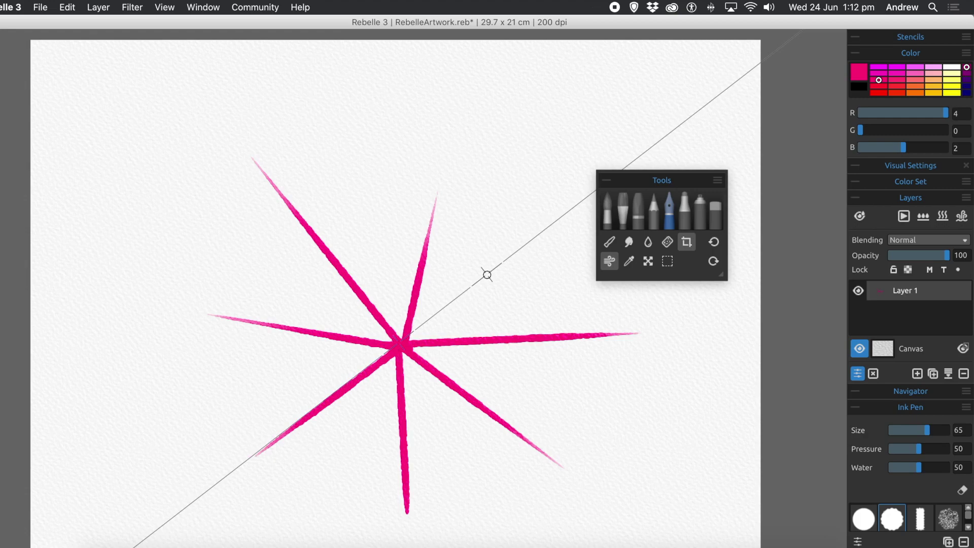
{"action": "left_click_drag", "start_coordinate": [479, 279], "coordinate": [410, 331]}
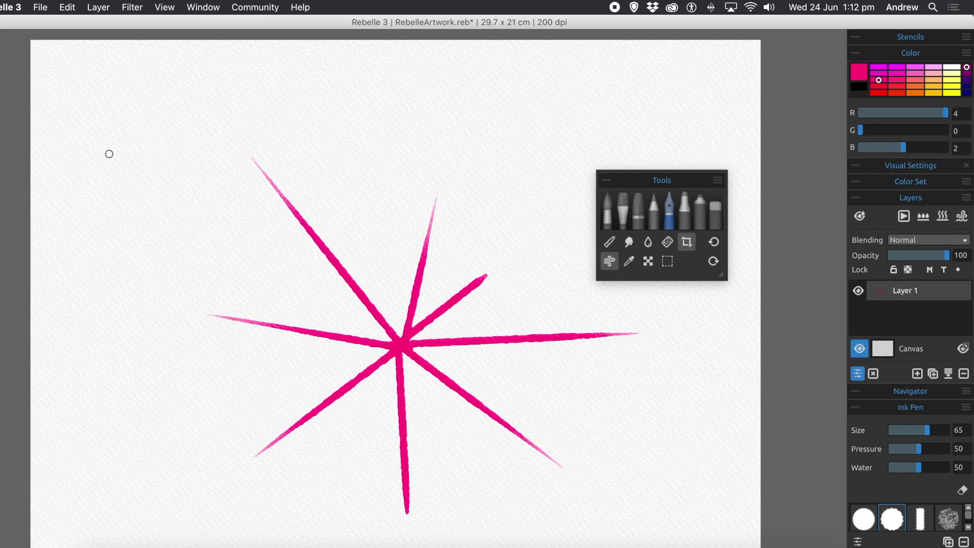
- Add a long, steeply slanted straight ink stroke left of the starburst and start another beside its upper end
{"action": "mouse_move", "coordinate": [110, 152]}
{"action": "left_mouse_down"}
{"action": "mouse_move", "coordinate": [89, 366]}
{"action": "mouse_move", "coordinate": [91, 416]}
{"action": "mouse_move", "coordinate": [111, 428]}
{"action": "left_mouse_up"}
{"action": "mouse_move", "coordinate": [111, 428]}
{"action": "left_mouse_down"}
{"action": "mouse_move", "coordinate": [127, 265]}
{"action": "mouse_move", "coordinate": [157, 134]}
{"action": "mouse_move", "coordinate": [108, 334]}
{"action": "mouse_move", "coordinate": [96, 435]}
{"action": "left_mouse_up"}
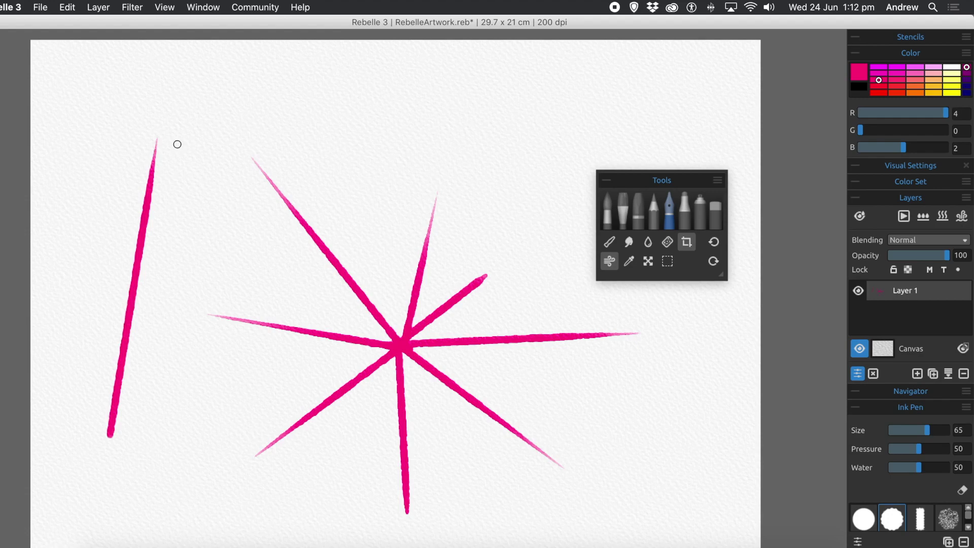
{"action": "mouse_move", "coordinate": [177, 144]}
{"action": "left_mouse_down"}
{"action": "mouse_move", "coordinate": [163, 321]}
{"action": "mouse_move", "coordinate": [132, 396]}
{"action": "mouse_move", "coordinate": [131, 445]}
{"action": "mouse_move", "coordinate": [141, 336]}
{"action": "mouse_move", "coordinate": [178, 205]}
{"action": "left_mouse_up"}
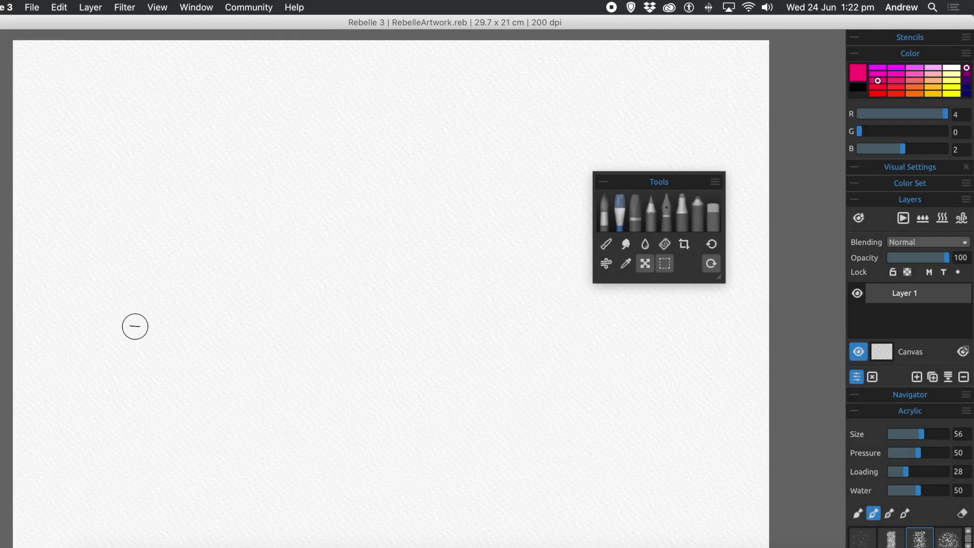
- Paint a straight vertical pink Acrylic band on the blank canvas and move it with Transform to about X 494 px, Y 175 px
{"action": "mouse_move", "coordinate": [174, 337]}
{"action": "left_mouse_down"}
{"action": "mouse_move", "coordinate": [235, 426]}
{"action": "mouse_move", "coordinate": [199, 443]}
{"action": "mouse_move", "coordinate": [181, 428]}
{"action": "mouse_move", "coordinate": [175, 434]}
{"action": "mouse_move", "coordinate": [181, 66]}
{"action": "left_mouse_up"}
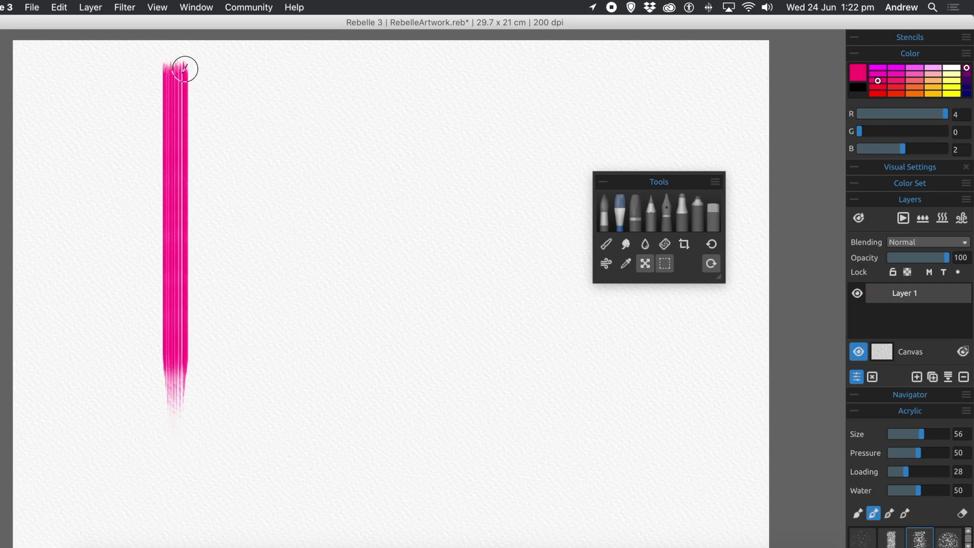
{"action": "left_click", "coordinate": [644, 264]}
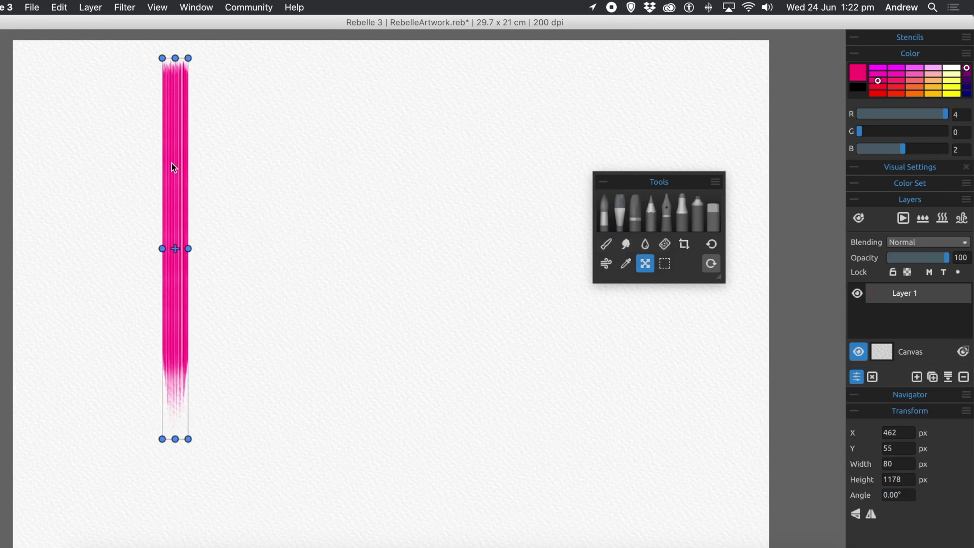
{"action": "mouse_move", "coordinate": [175, 170]}
{"action": "left_mouse_down"}
{"action": "mouse_move", "coordinate": [260, 206]}
{"action": "mouse_move", "coordinate": [137, 196]}
{"action": "mouse_move", "coordinate": [195, 207]}
{"action": "mouse_move", "coordinate": [161, 202]}
{"action": "mouse_move", "coordinate": [152, 209]}
{"action": "mouse_move", "coordinate": [161, 218]}
{"action": "mouse_move", "coordinate": [187, 211]}
{"action": "left_mouse_up"}
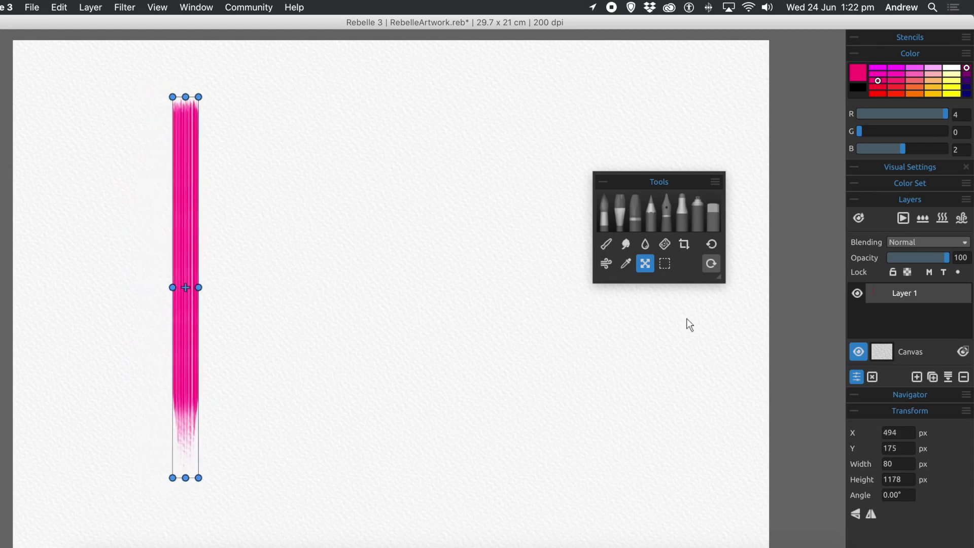
- Duplicate the pink band's layer and move the copy just right of the original, to about X 570 px, Y 69 px
{"action": "left_click", "coordinate": [932, 377]}
{"action": "key", "text": "b"}
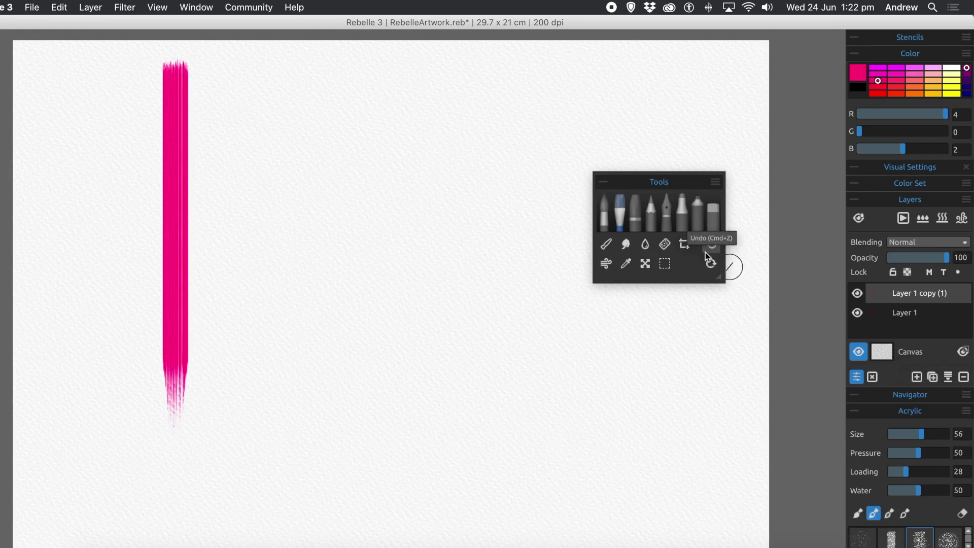
{"action": "left_click", "coordinate": [645, 262]}
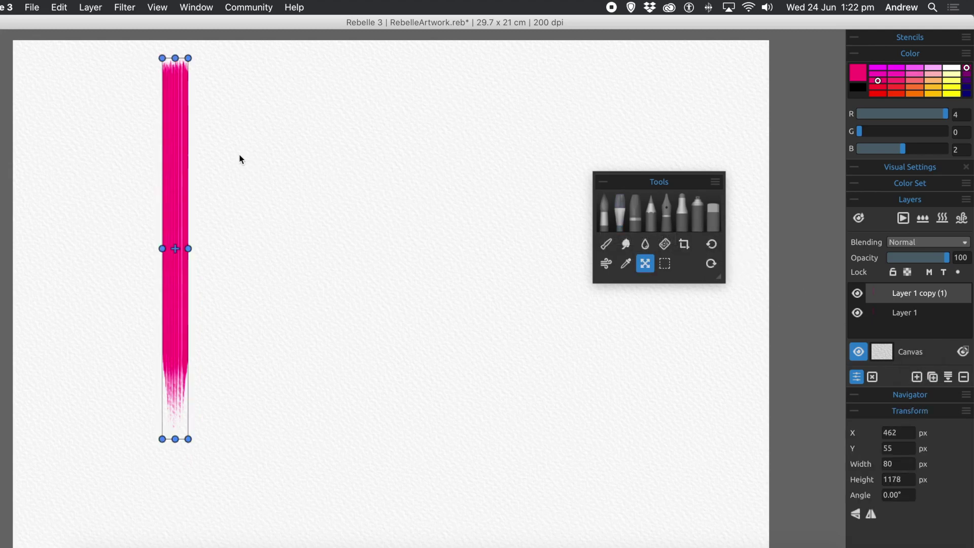
{"action": "mouse_move", "coordinate": [169, 175]}
{"action": "left_mouse_down"}
{"action": "mouse_move", "coordinate": [233, 178]}
{"action": "mouse_move", "coordinate": [203, 180]}
{"action": "left_mouse_up"}
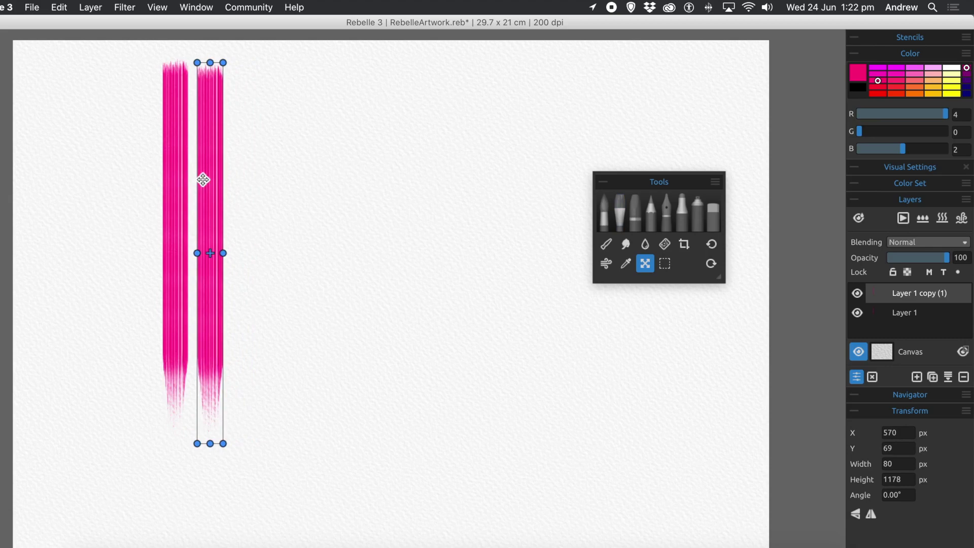
{"action": "key", "text": "b"}
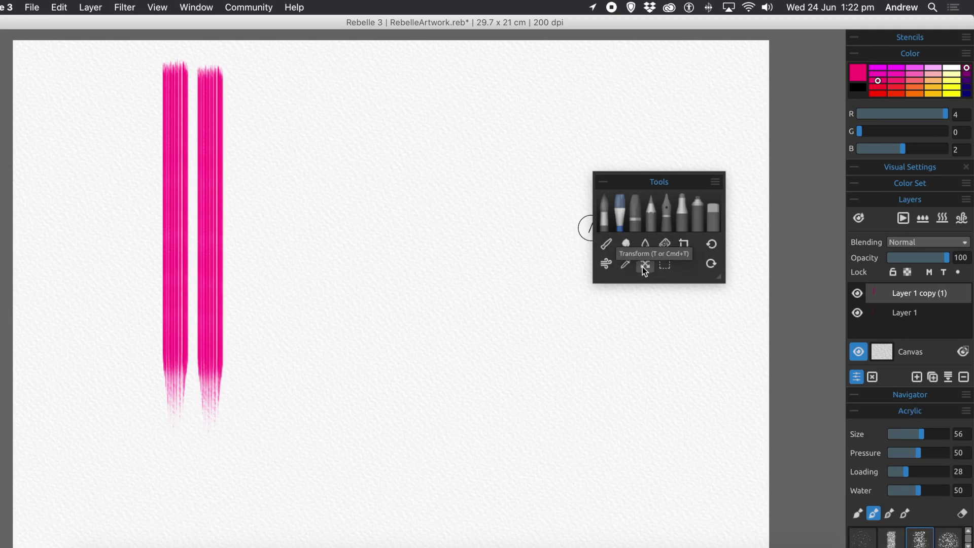
- Duplicate the second band's layer and move the copy to its right as a third band, at about X 690 px, Y 67 px
{"action": "left_click", "coordinate": [932, 380]}
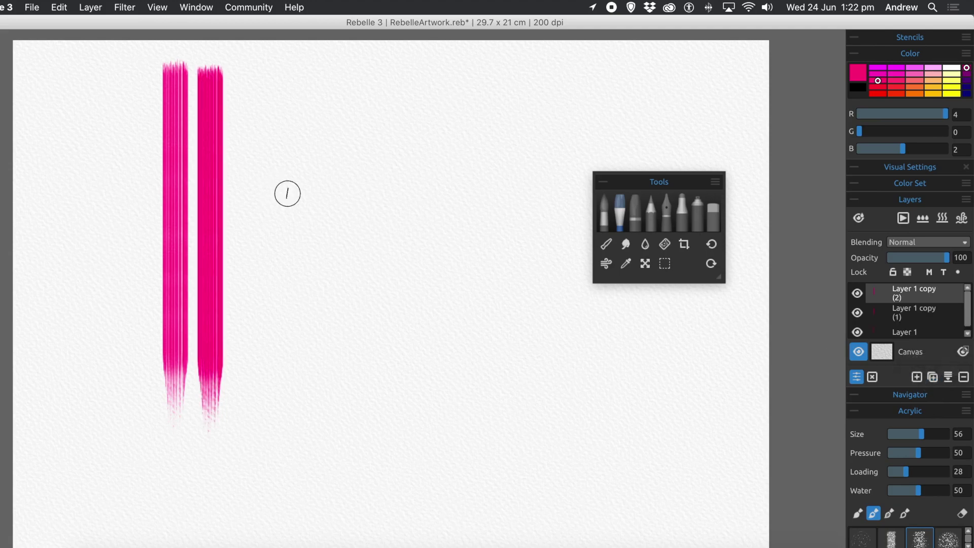
{"action": "left_click", "coordinate": [645, 261]}
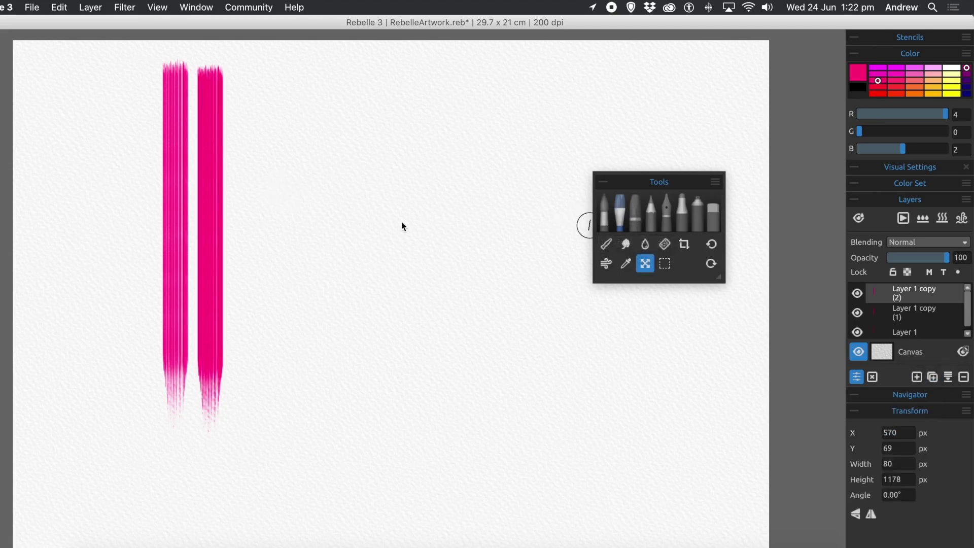
{"action": "left_click_drag", "start_coordinate": [210, 222], "coordinate": [246, 215]}
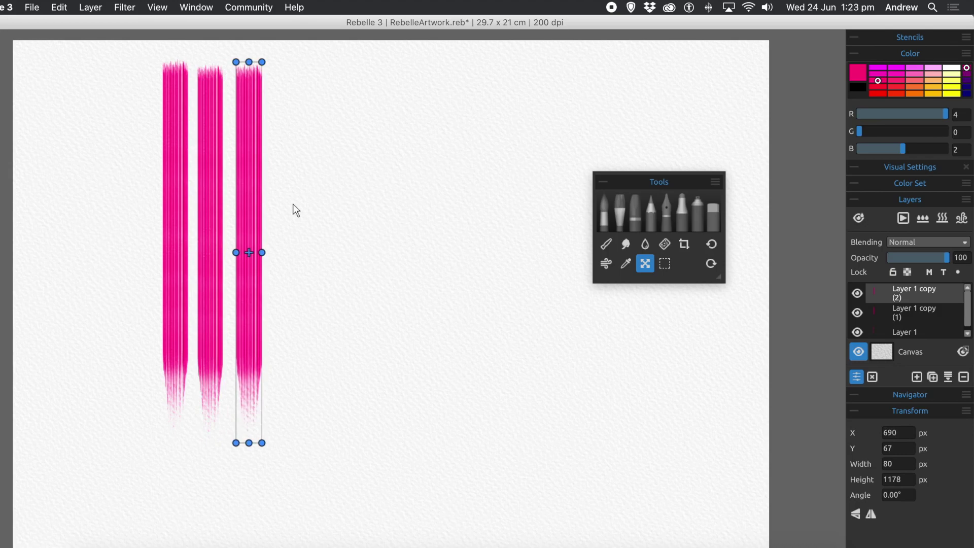
{"action": "key", "text": "Return"}
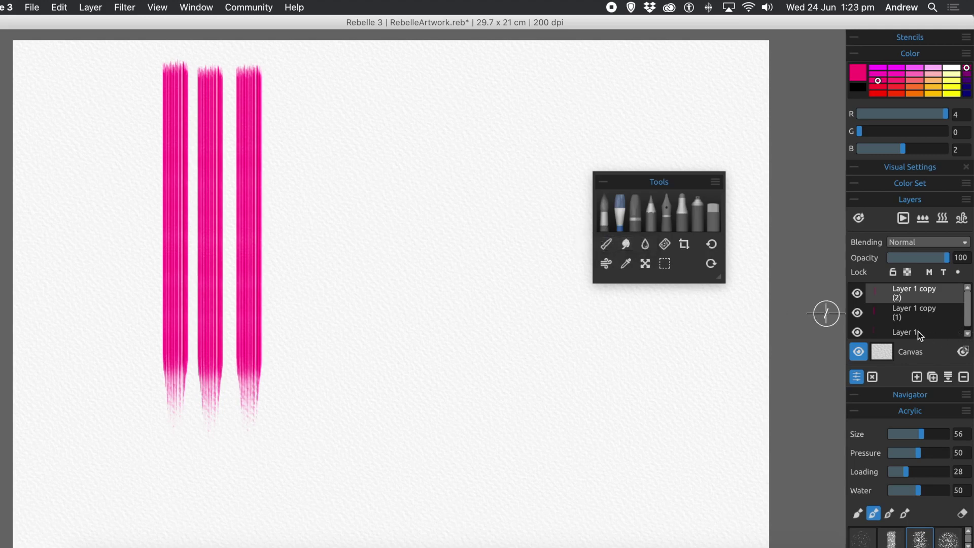
- Merge the three band layers into one and try moving the merged bands to about X 300 px, Y 165 px
{"action": "scroll", "coordinate": [916, 325], "scroll_direction": "down", "scroll_amount": 1}
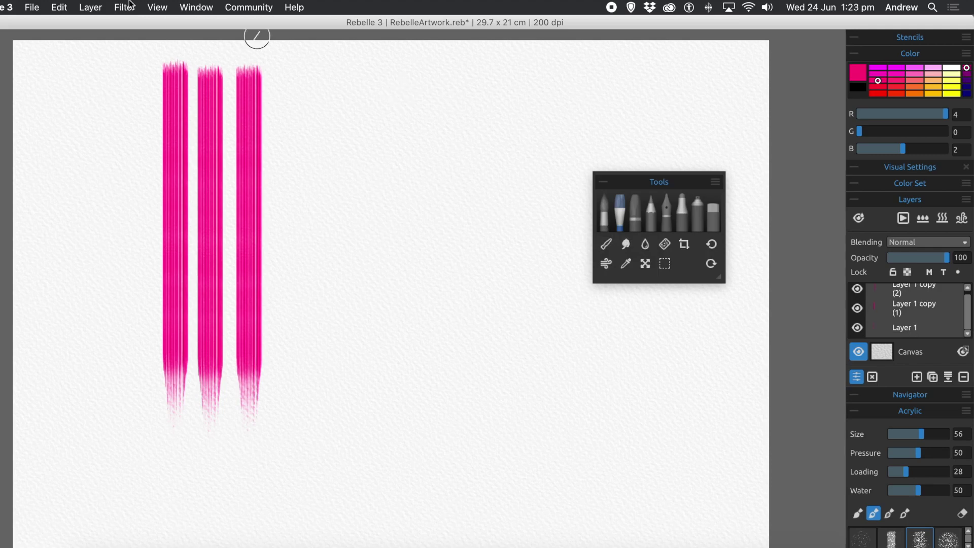
{"action": "left_click", "coordinate": [91, 9]}
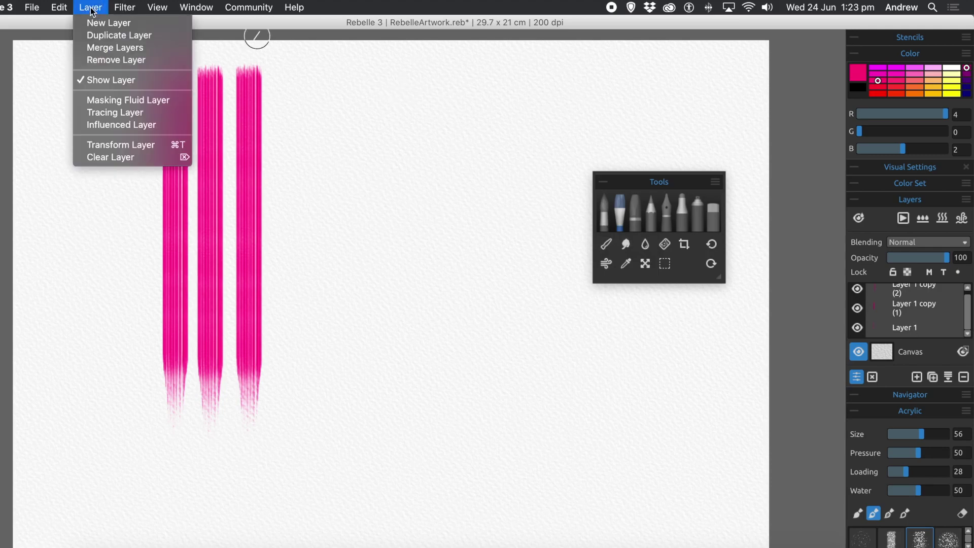
{"action": "left_click", "coordinate": [102, 47]}
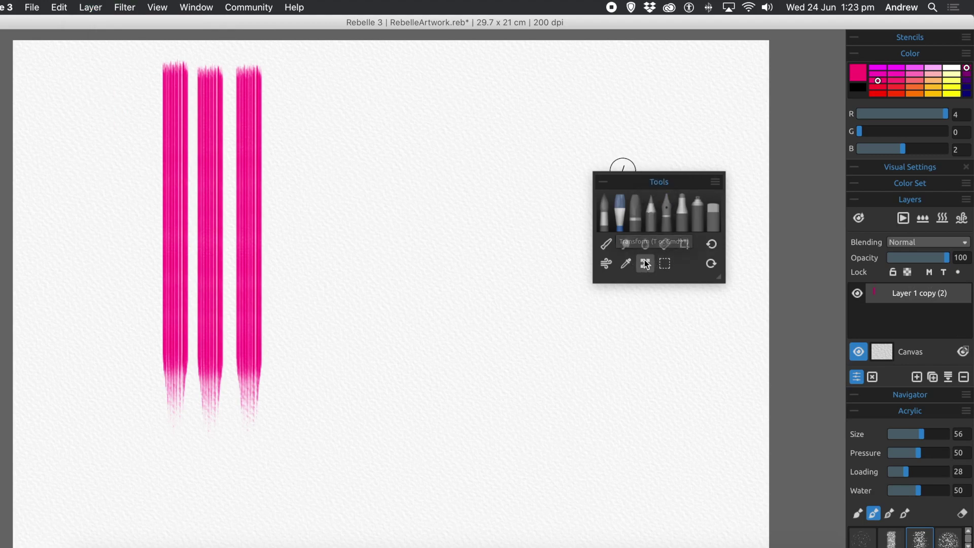
{"action": "left_click", "coordinate": [645, 262]}
{"action": "mouse_move", "coordinate": [248, 129]}
{"action": "left_mouse_down"}
{"action": "mouse_move", "coordinate": [309, 135]}
{"action": "mouse_move", "coordinate": [178, 159]}
{"action": "mouse_move", "coordinate": [193, 163]}
{"action": "left_mouse_up"}
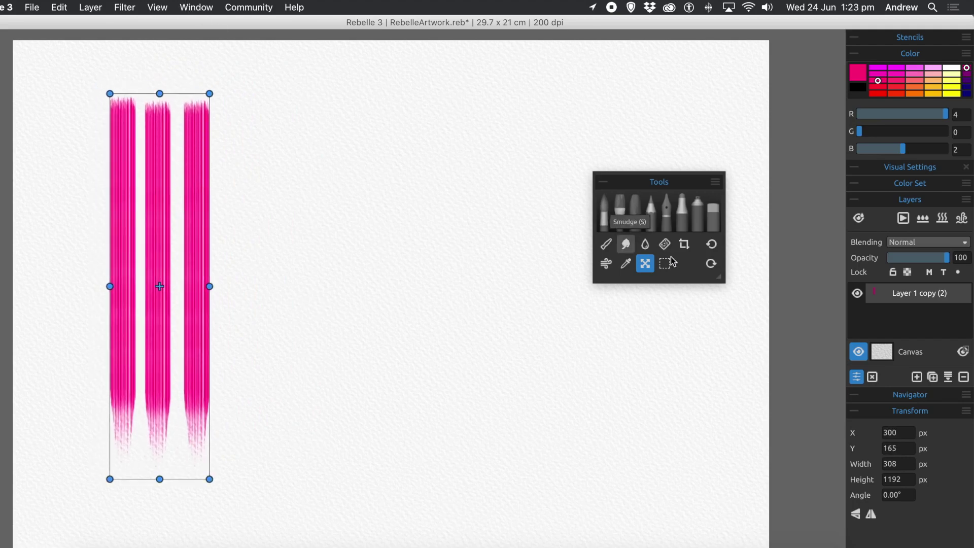
- Duplicate the merged three-band layer at its original position and move the copy right to about X 815 px, Y 77 px
{"action": "left_click", "coordinate": [934, 379]}
{"action": "left_click_drag", "start_coordinate": [224, 308], "coordinate": [276, 278]}
{"action": "key", "text": "b"}
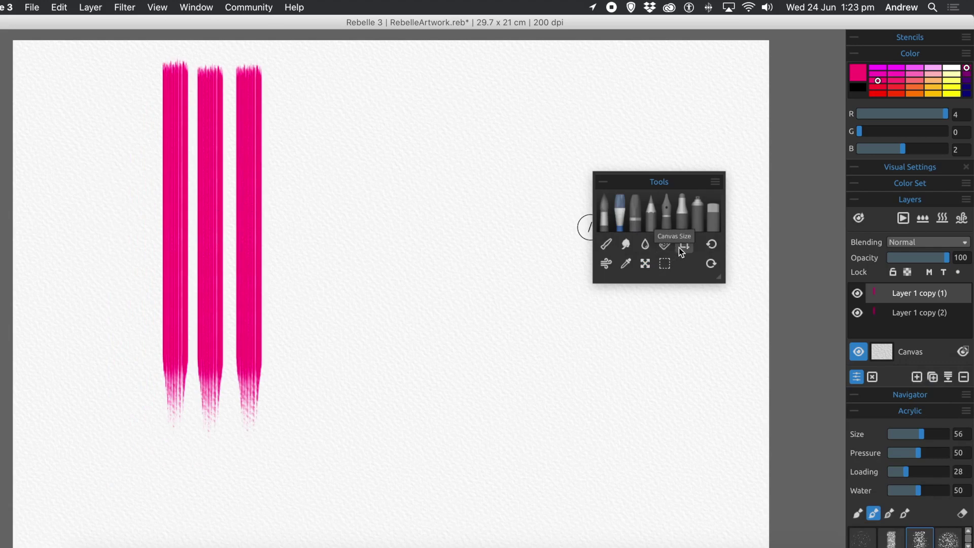
{"action": "left_click", "coordinate": [645, 263]}
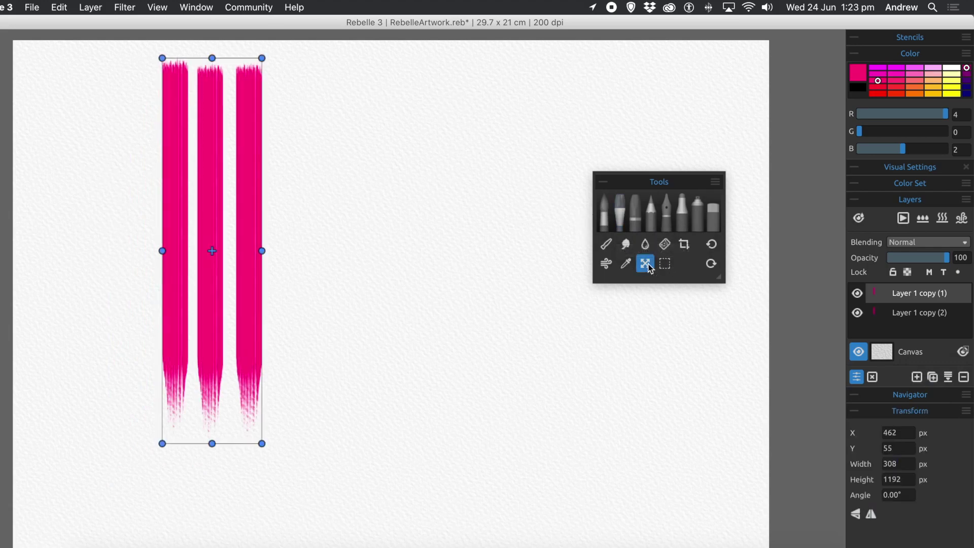
{"action": "mouse_move", "coordinate": [251, 224]}
{"action": "left_mouse_down"}
{"action": "mouse_move", "coordinate": [333, 239]}
{"action": "mouse_move", "coordinate": [374, 230]}
{"action": "mouse_move", "coordinate": [364, 232]}
{"action": "left_mouse_up"}
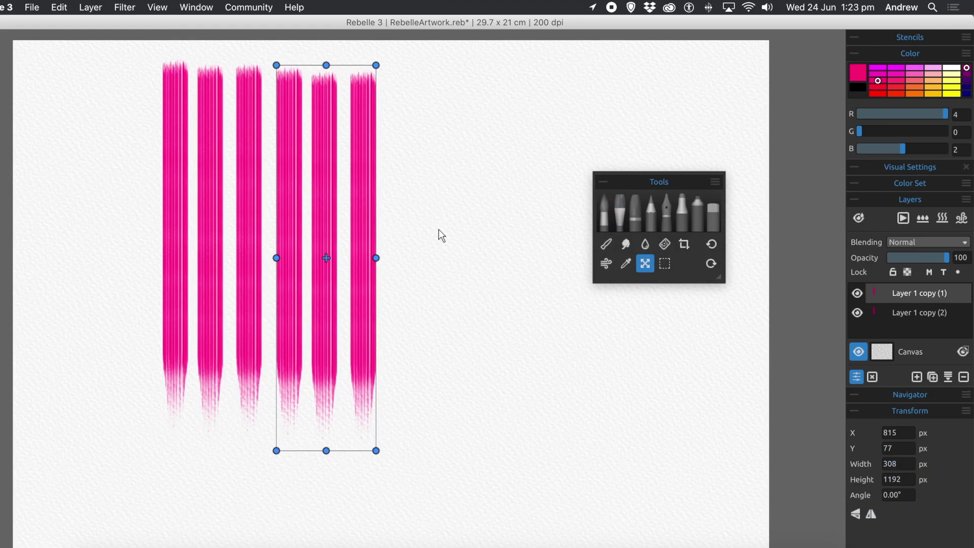
{"action": "key", "text": "a"}
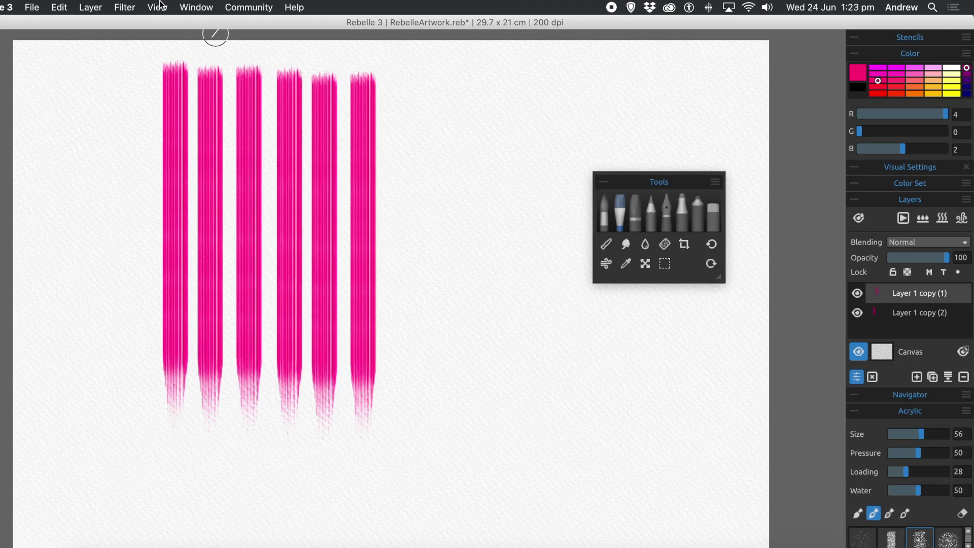
- Duplicate the second three-band group and place the copy to its right at about X 1162 px, Y 75 px
{"action": "left_click", "coordinate": [100, 9]}
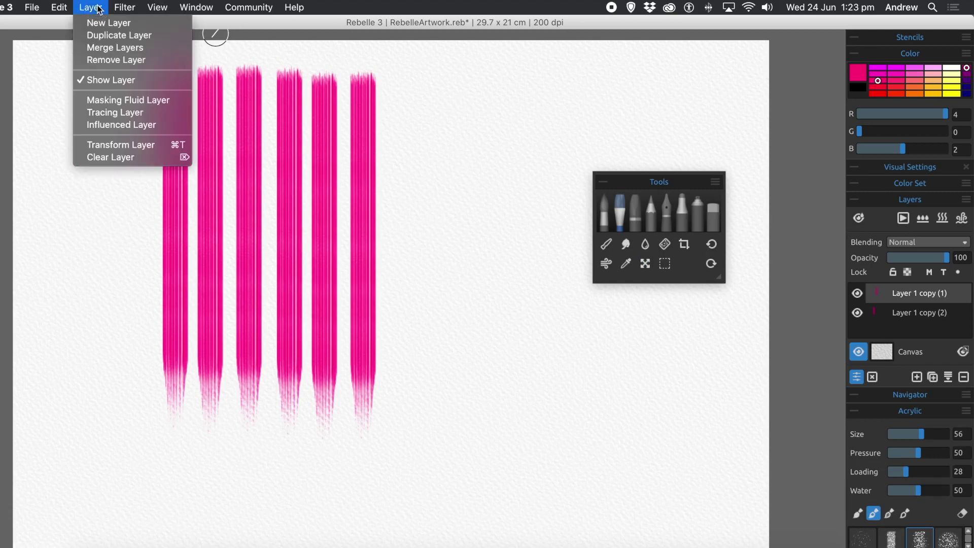
{"action": "left_click", "coordinate": [98, 35]}
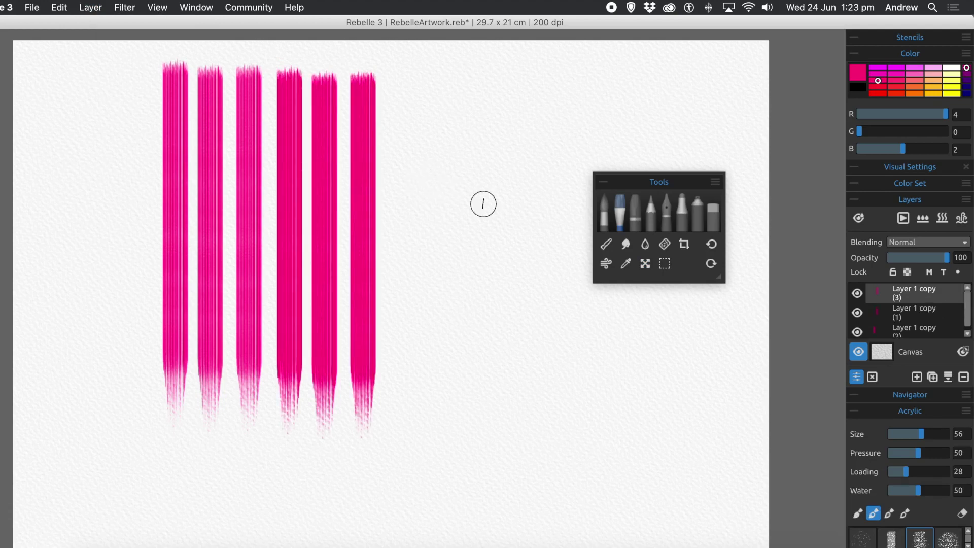
{"action": "left_click", "coordinate": [644, 265]}
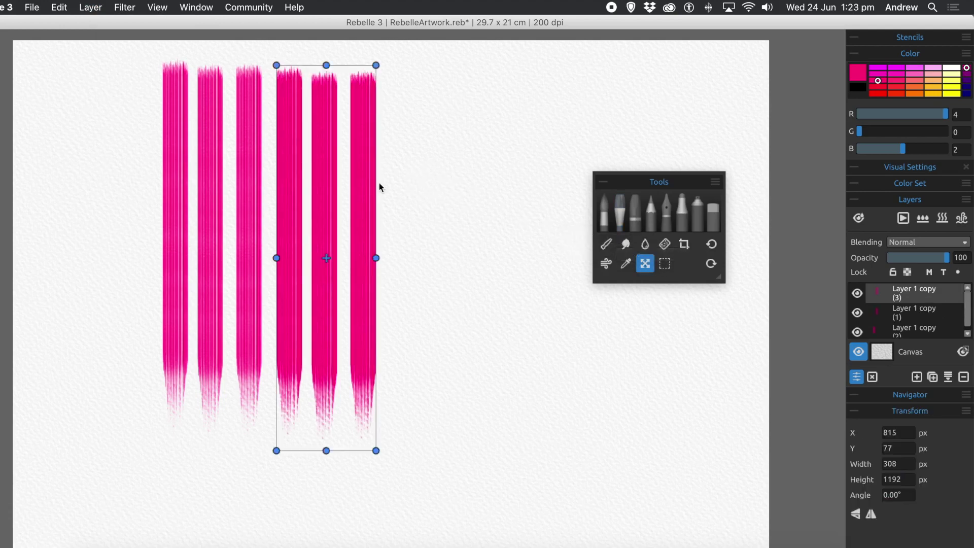
{"action": "mouse_move", "coordinate": [367, 184]}
{"action": "left_mouse_down"}
{"action": "mouse_move", "coordinate": [492, 175]}
{"action": "mouse_move", "coordinate": [479, 182]}
{"action": "left_mouse_up"}
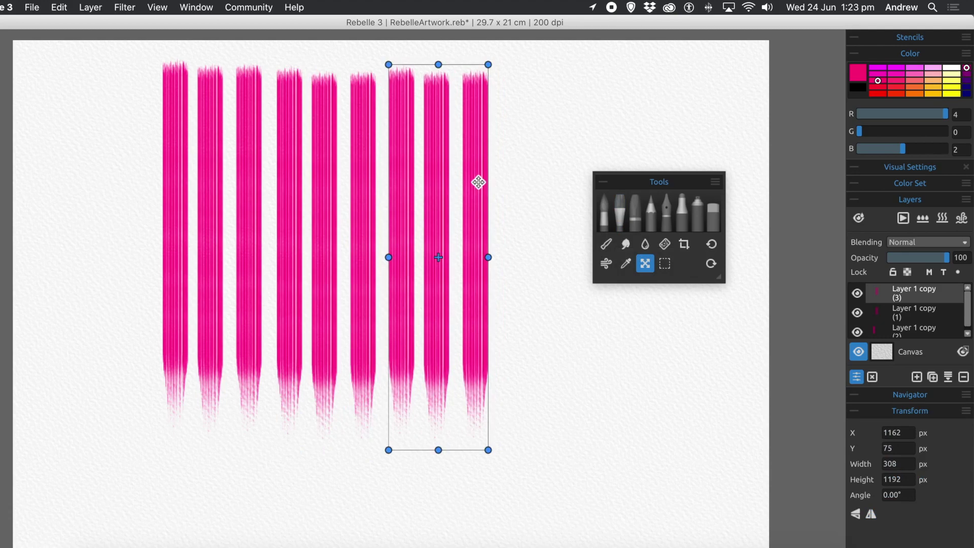
{"action": "key", "text": "b"}
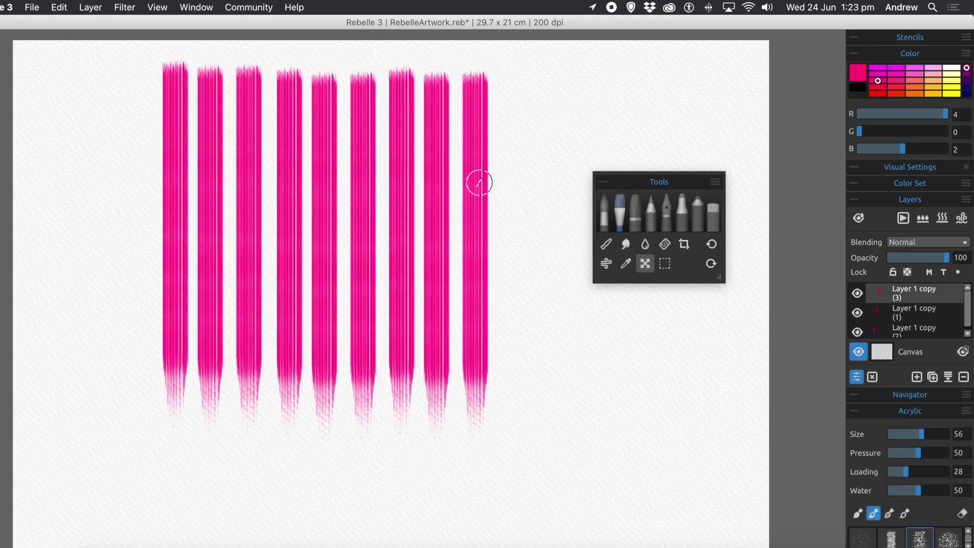
- Add a fourth three-band group by duplicating the third one and moving the copy to about X 1501 px, Y 65 px
{"action": "left_click", "coordinate": [91, 7]}
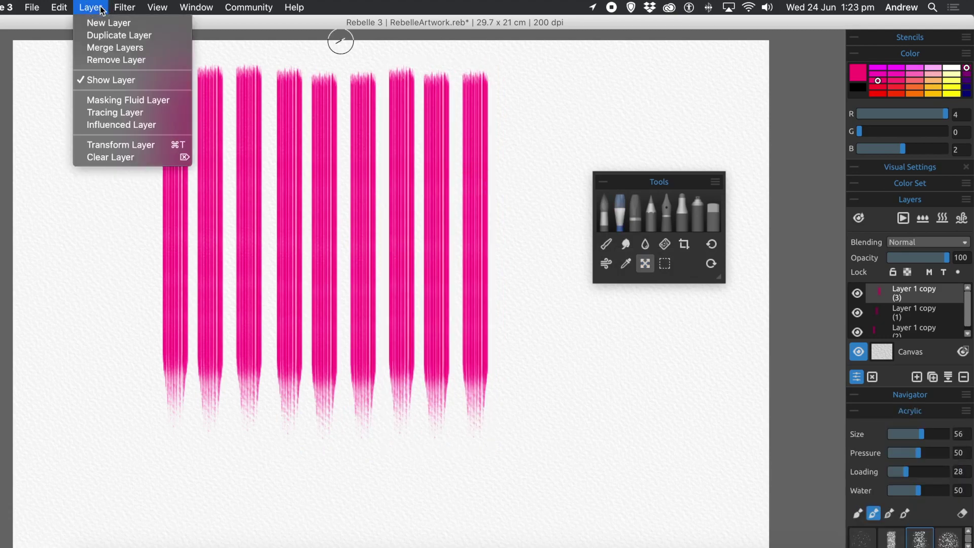
{"action": "left_click", "coordinate": [120, 35]}
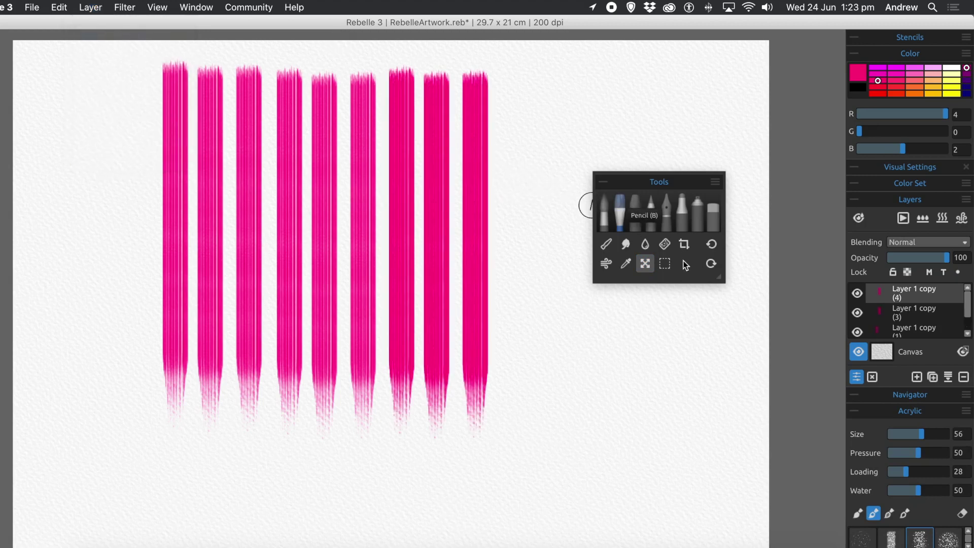
{"action": "left_click", "coordinate": [644, 264]}
{"action": "mouse_move", "coordinate": [481, 197]}
{"action": "left_mouse_down"}
{"action": "mouse_move", "coordinate": [608, 197]}
{"action": "mouse_move", "coordinate": [588, 194]}
{"action": "left_mouse_up"}
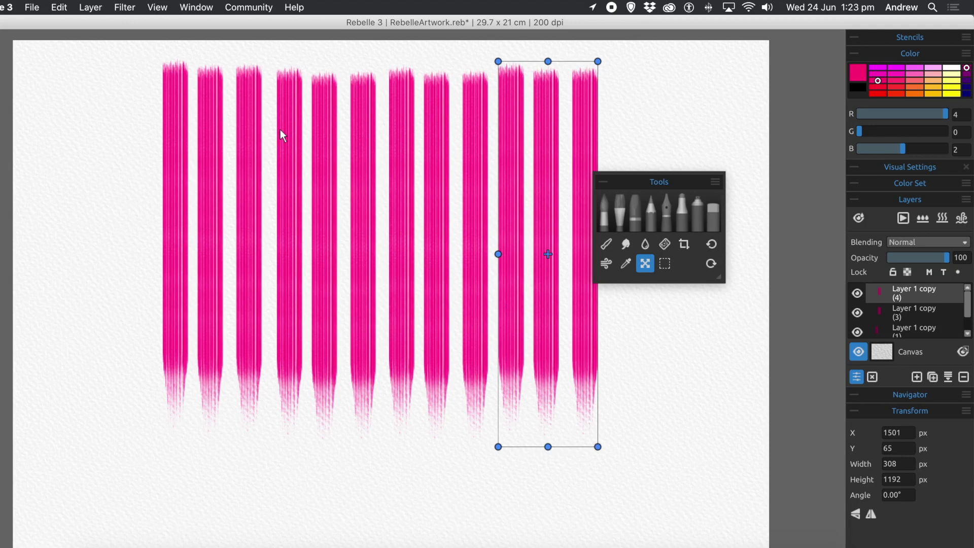
{"action": "key", "text": "b"}
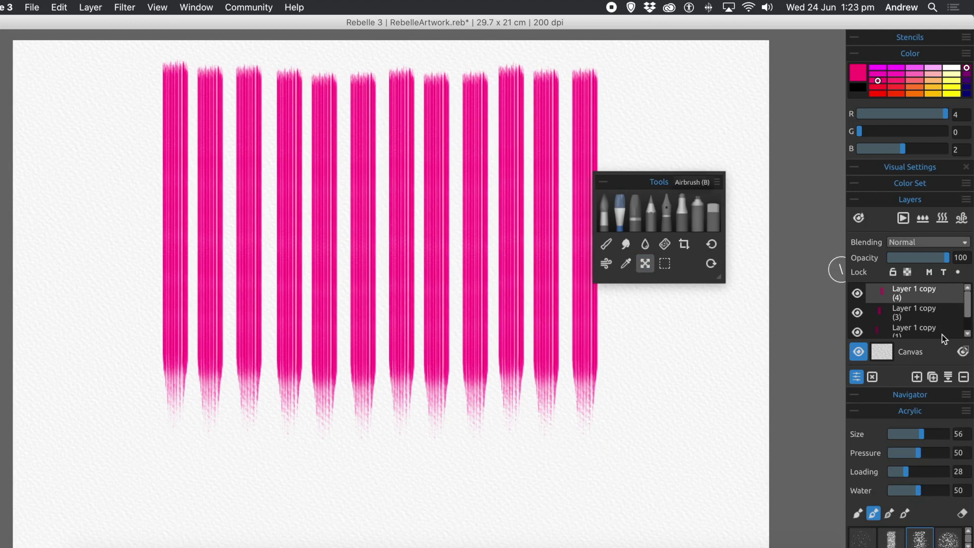
{"action": "left_click_drag", "start_coordinate": [967, 307], "coordinate": [967, 340]}
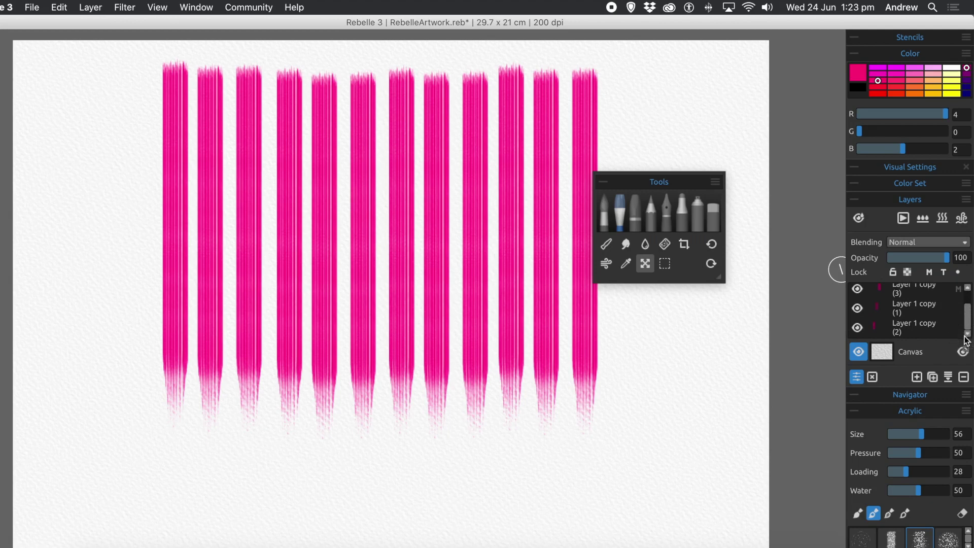
{"action": "left_click", "coordinate": [915, 325]}
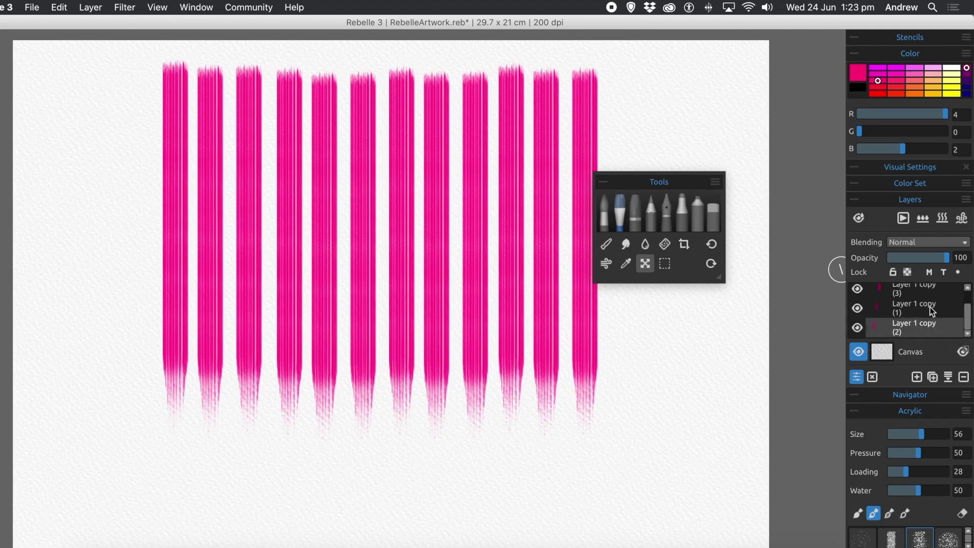
{"action": "left_click_drag", "start_coordinate": [967, 315], "coordinate": [967, 307]}
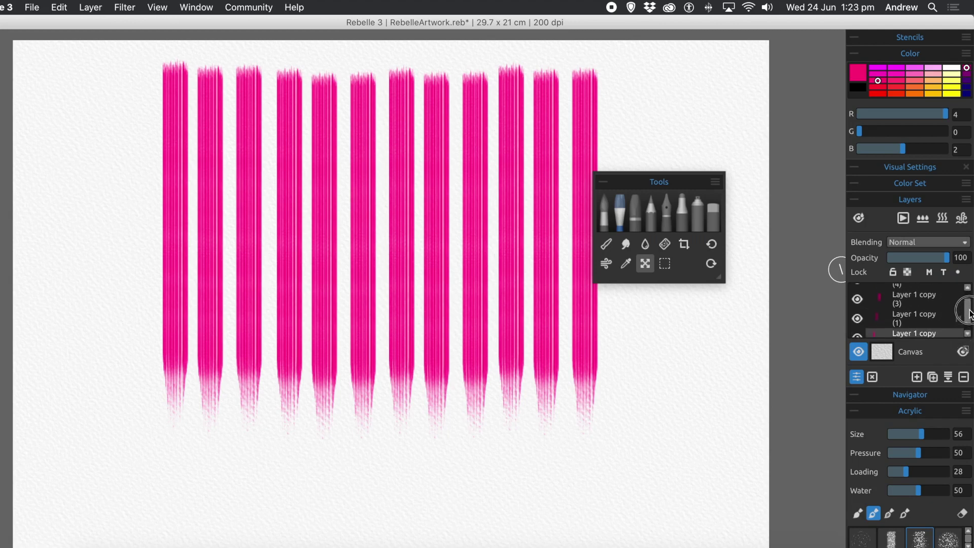
{"action": "left_click", "coordinate": [931, 320]}
{"action": "left_click_drag", "start_coordinate": [968, 315], "coordinate": [966, 305]}
- Merge all four band layers into one and move the twelve bands together to about X 308 px, Y 175 px
{"action": "left_click", "coordinate": [927, 293]}
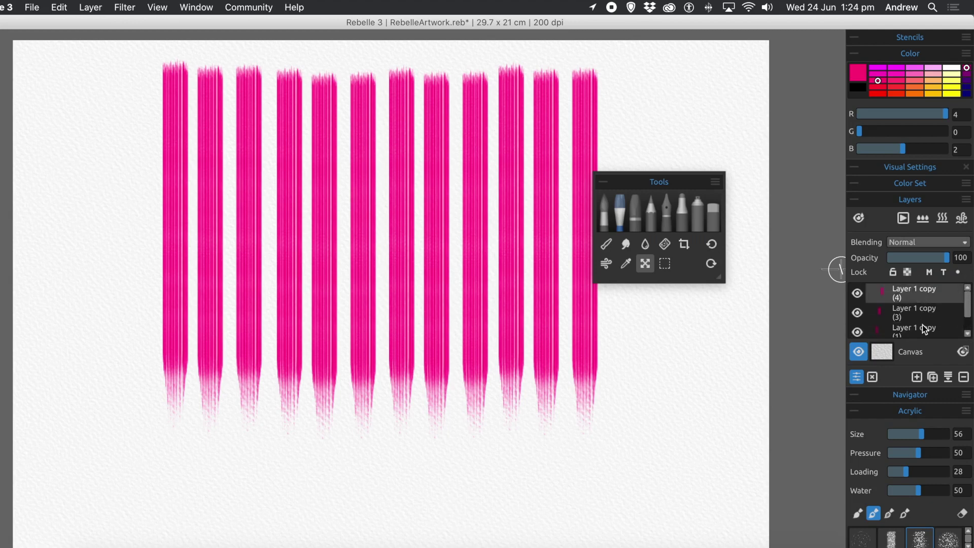
{"action": "left_click", "coordinate": [915, 313], "text": "shift"}
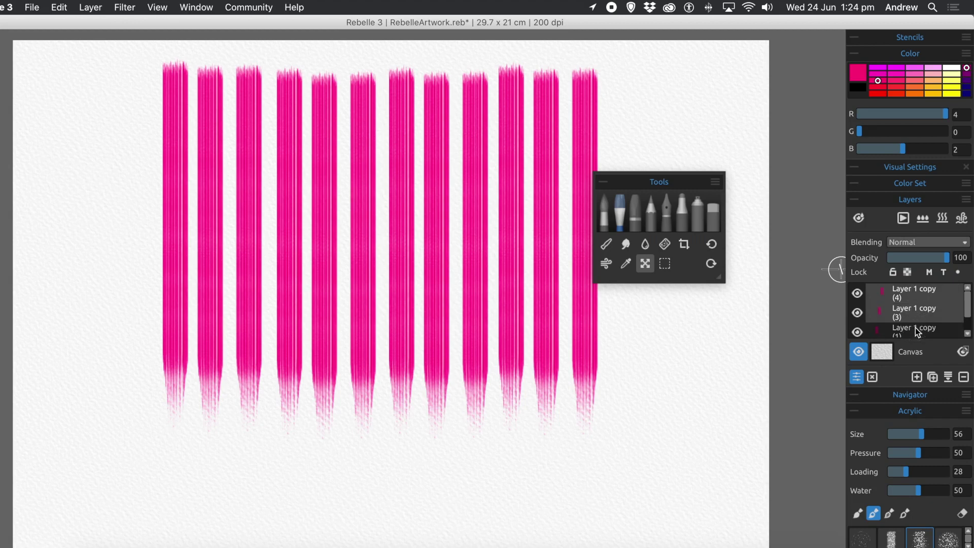
{"action": "left_click", "coordinate": [916, 330], "text": "shift"}
{"action": "left_click_drag", "start_coordinate": [967, 319], "coordinate": [969, 329]}
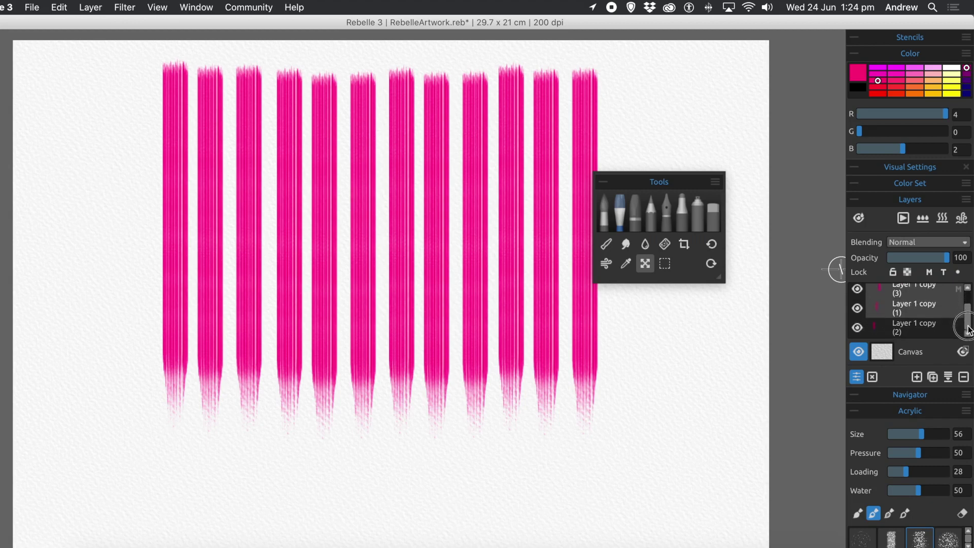
{"action": "left_click", "coordinate": [932, 330], "text": "shift"}
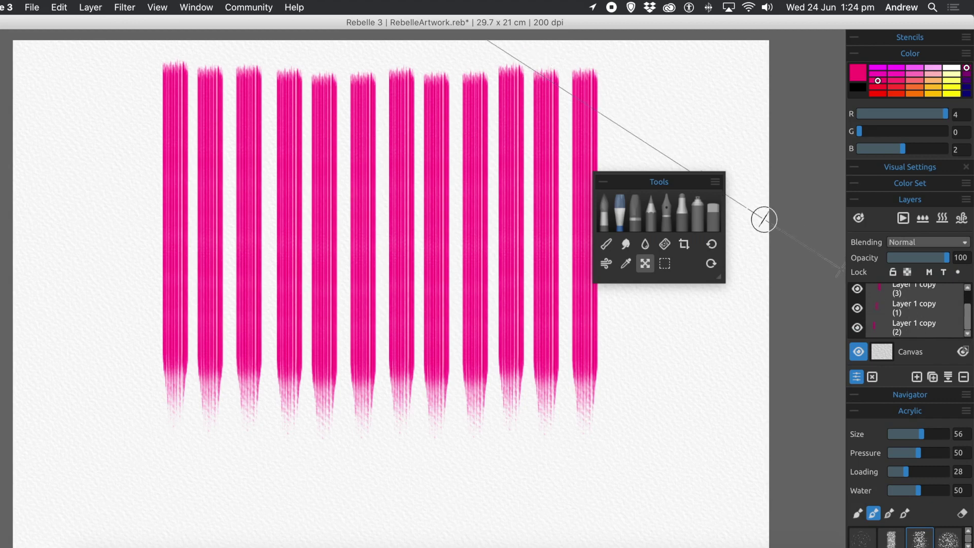
{"action": "left_click", "coordinate": [98, 8]}
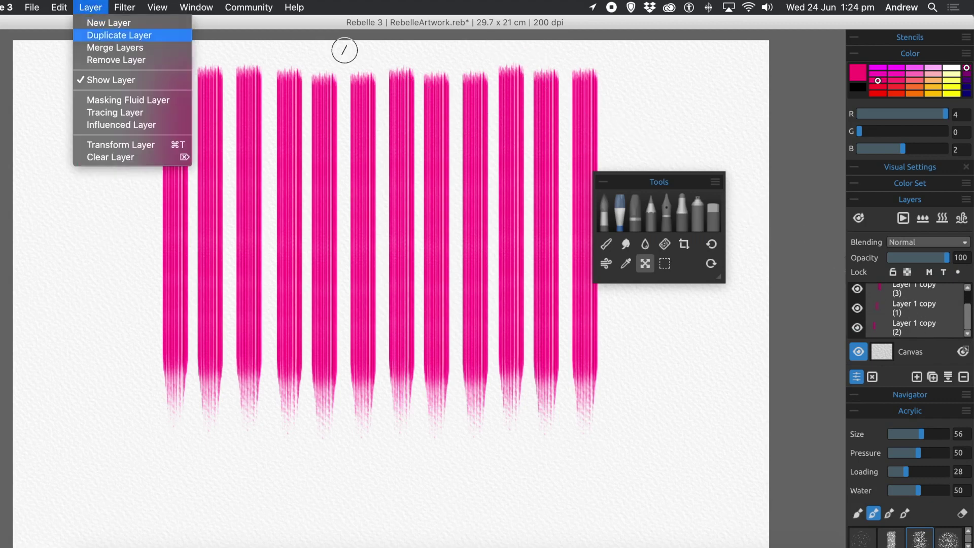
{"action": "left_click", "coordinate": [107, 47]}
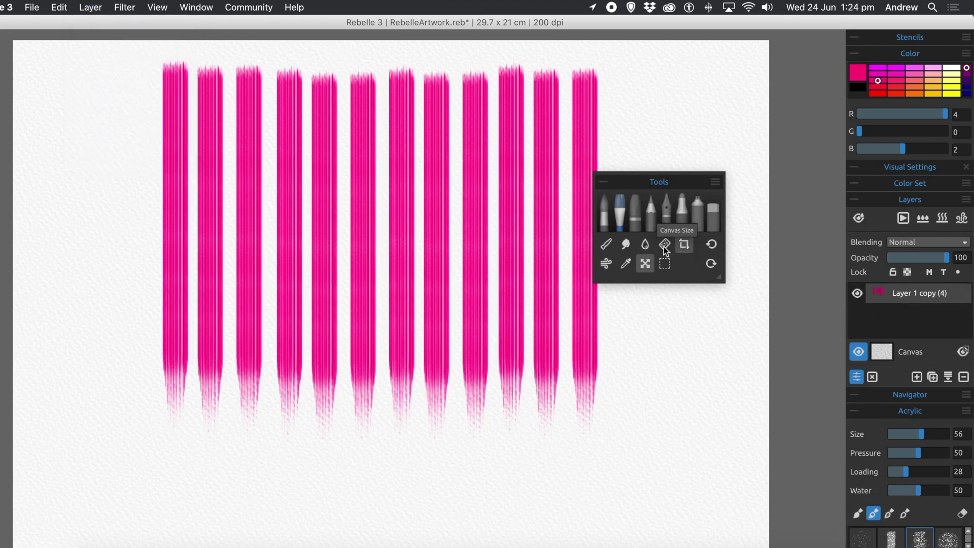
{"action": "left_click", "coordinate": [642, 261]}
{"action": "left_click_drag", "start_coordinate": [517, 202], "coordinate": [465, 240]}
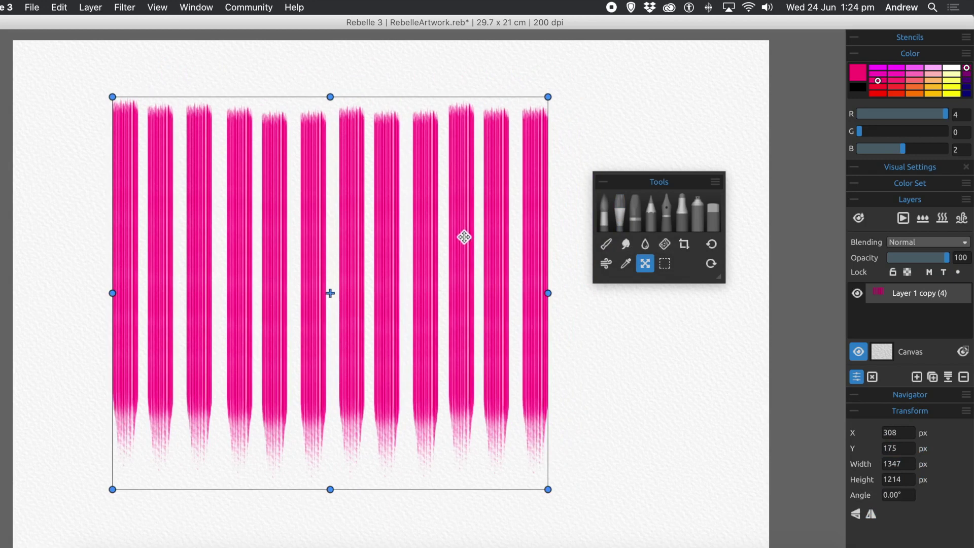
- Duplicate the merged twelve-band layer and move the copy to about X 344 px, Y 75 px
{"action": "left_click", "coordinate": [86, 7]}
{"action": "left_click", "coordinate": [92, 36]}
{"action": "key", "text": "b"}
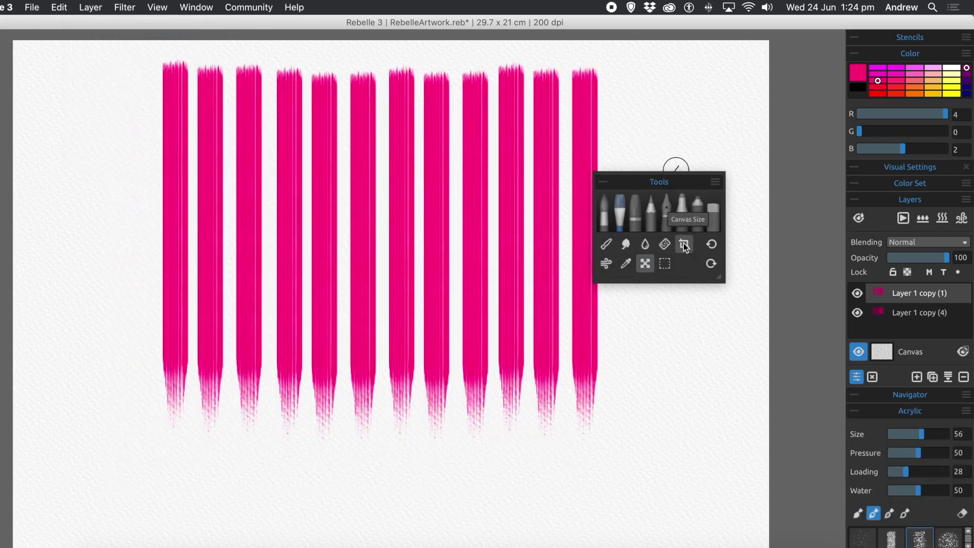
{"action": "left_click", "coordinate": [640, 263]}
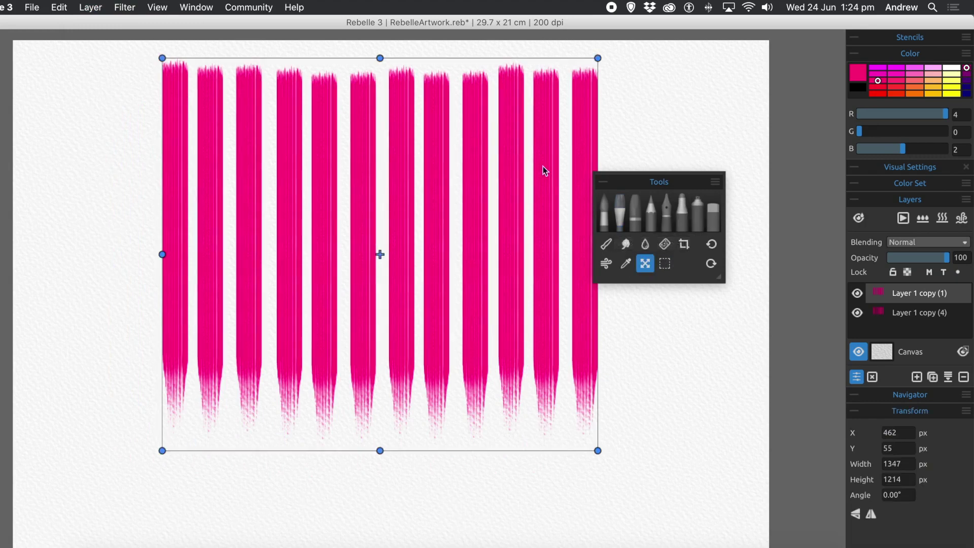
{"action": "left_click_drag", "start_coordinate": [578, 146], "coordinate": [546, 143]}
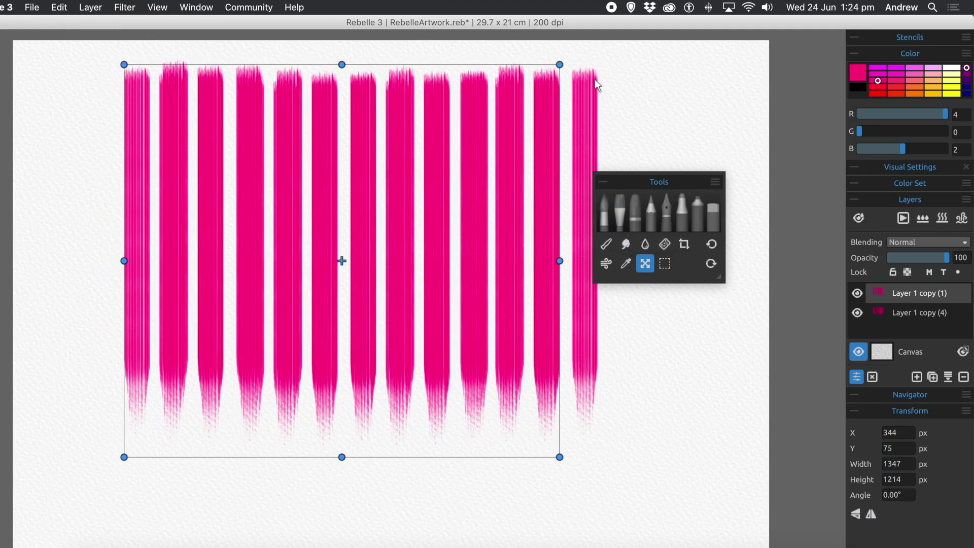
- Rotate the duplicated bands to about 83.20° so they cross the originals, and place them at about X 461 px, Y -45 px
{"action": "left_click_drag", "start_coordinate": [566, 53], "coordinate": [498, 394]}
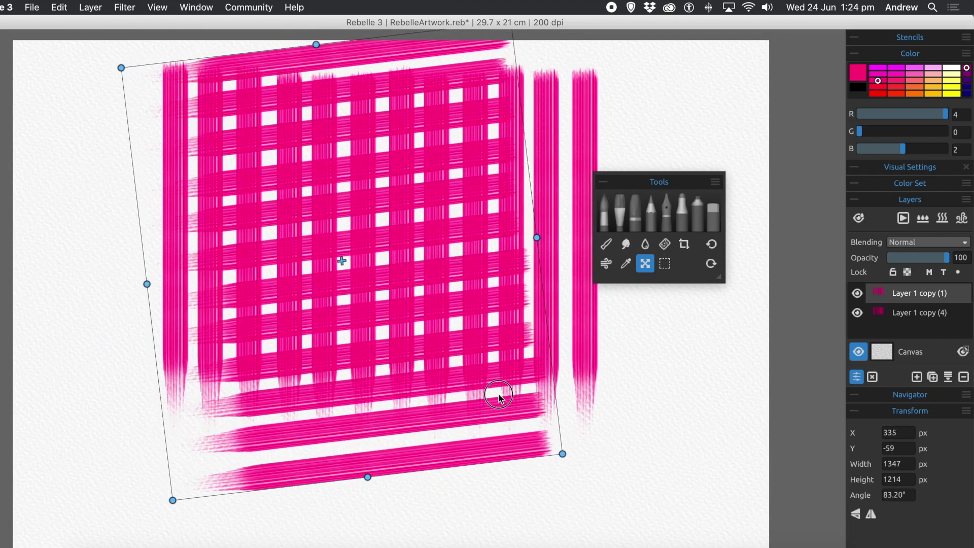
{"action": "left_click_drag", "start_coordinate": [399, 236], "coordinate": [425, 242]}
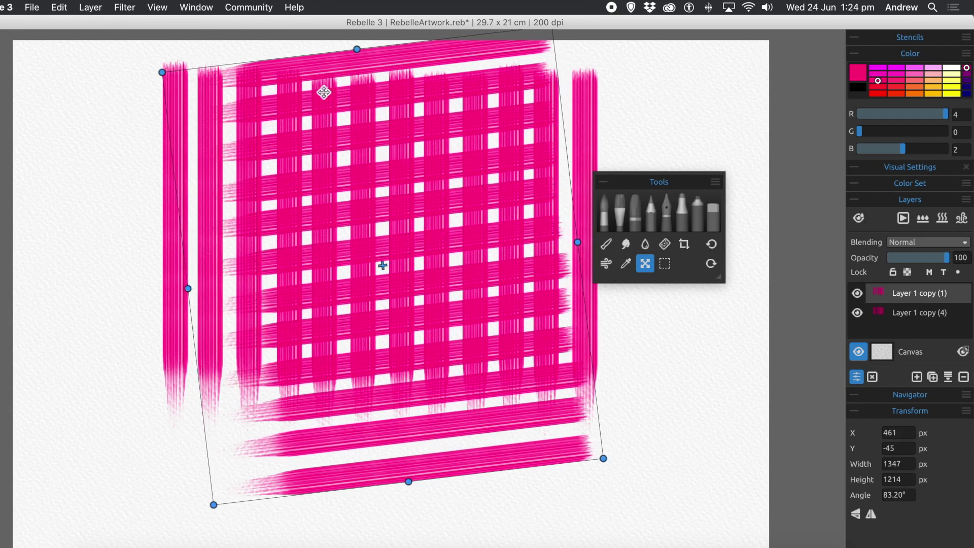
{"action": "key", "text": "Return"}
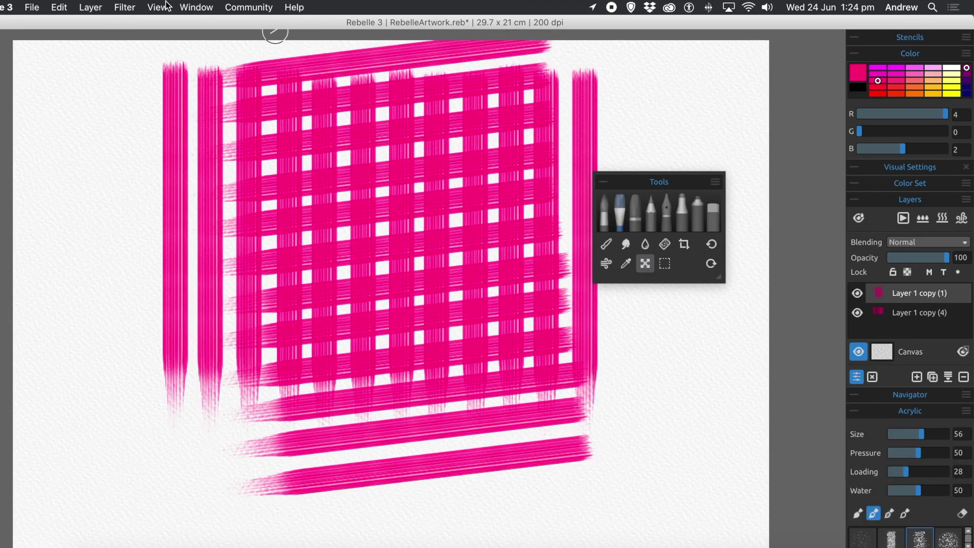
- Colorize the crosswise band layer with hue 25 and saturation 68, keeping strength at 50
{"action": "left_click", "coordinate": [121, 8]}
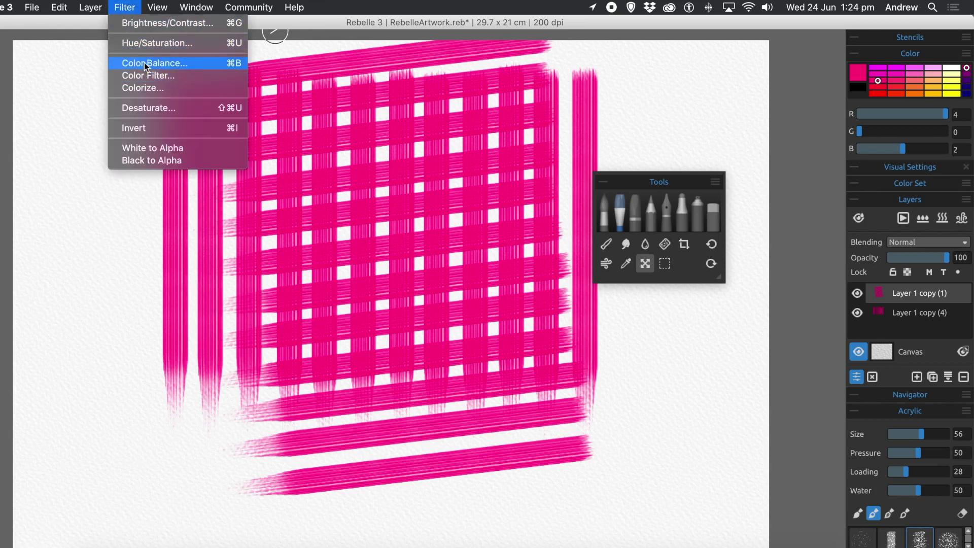
{"action": "left_click", "coordinate": [144, 88]}
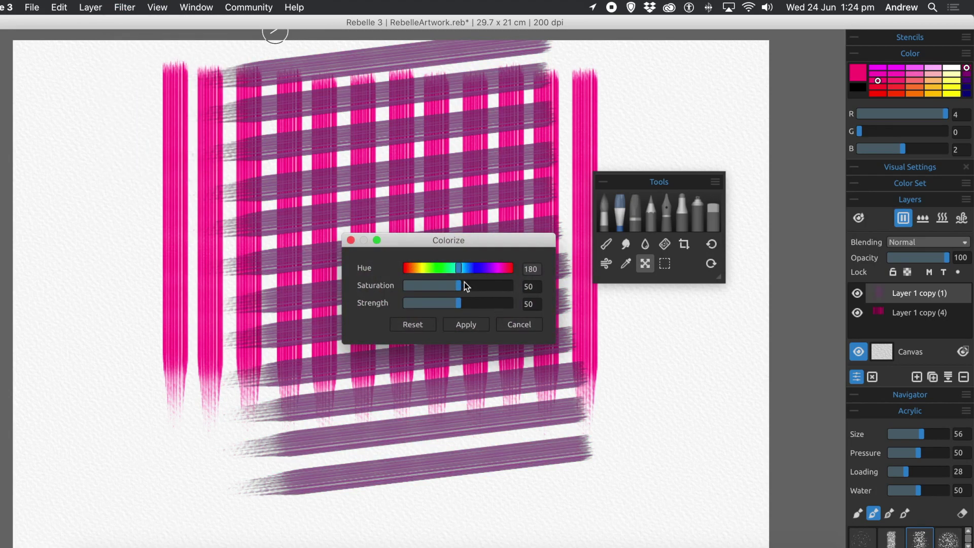
{"action": "left_click_drag", "start_coordinate": [460, 268], "coordinate": [414, 267]}
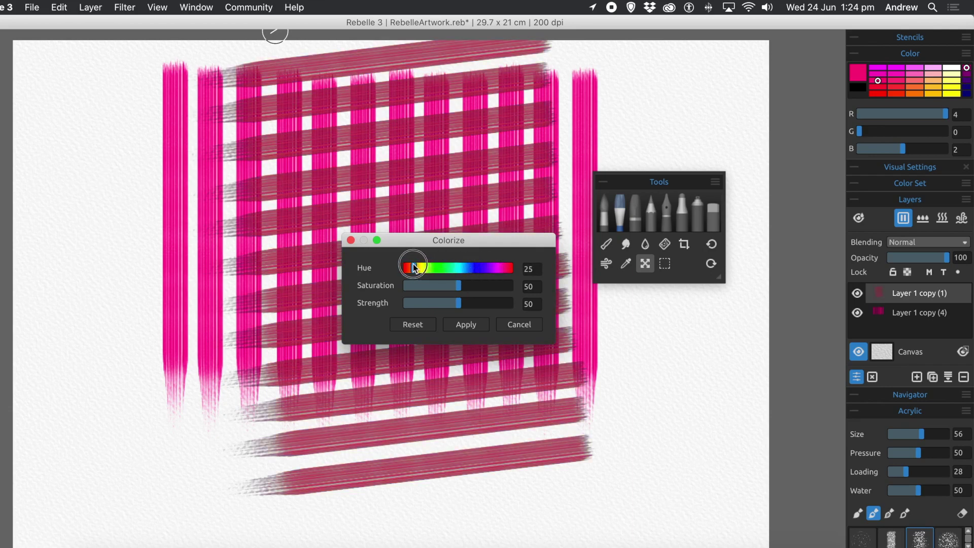
{"action": "left_click_drag", "start_coordinate": [456, 289], "coordinate": [477, 290]}
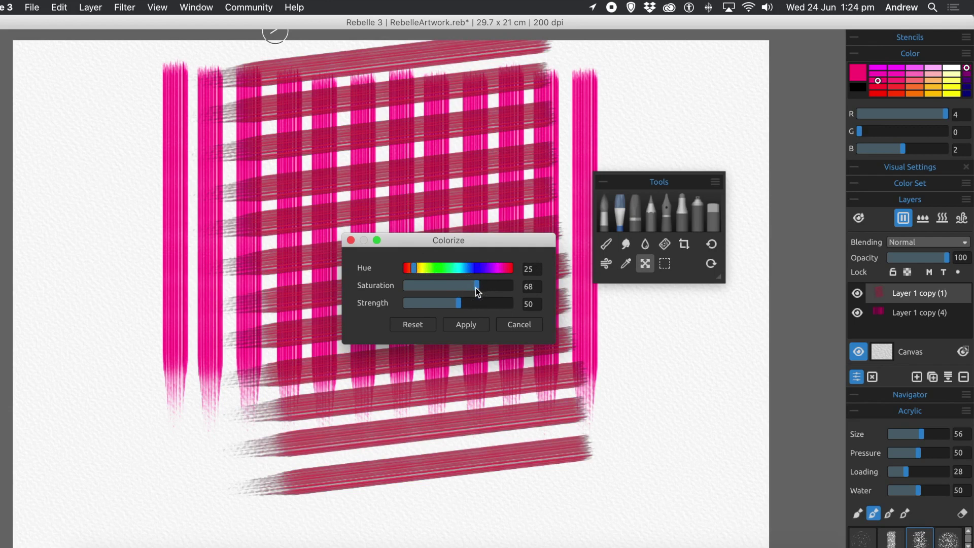
{"action": "left_click", "coordinate": [466, 324]}
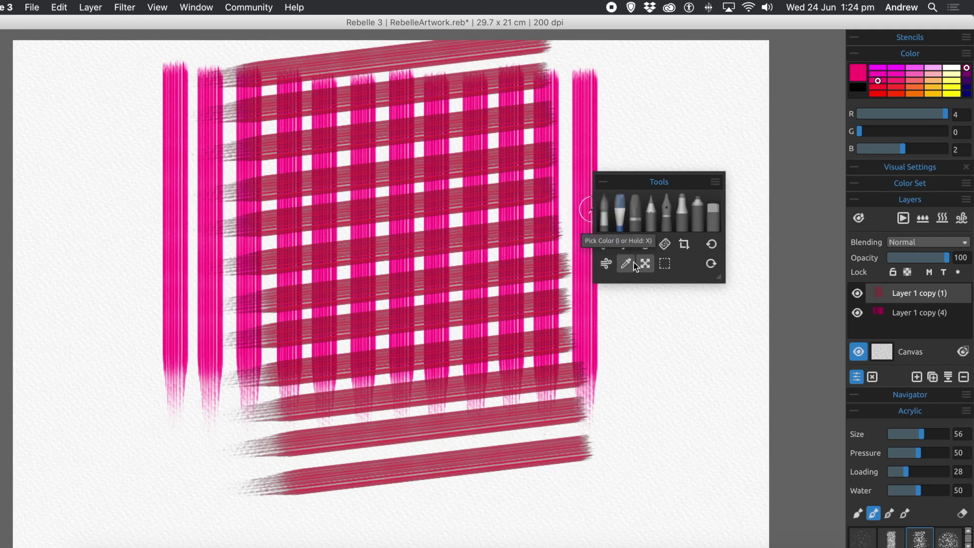
- Start transforming the recoloured crosswise band layer
{"action": "left_click", "coordinate": [644, 263]}
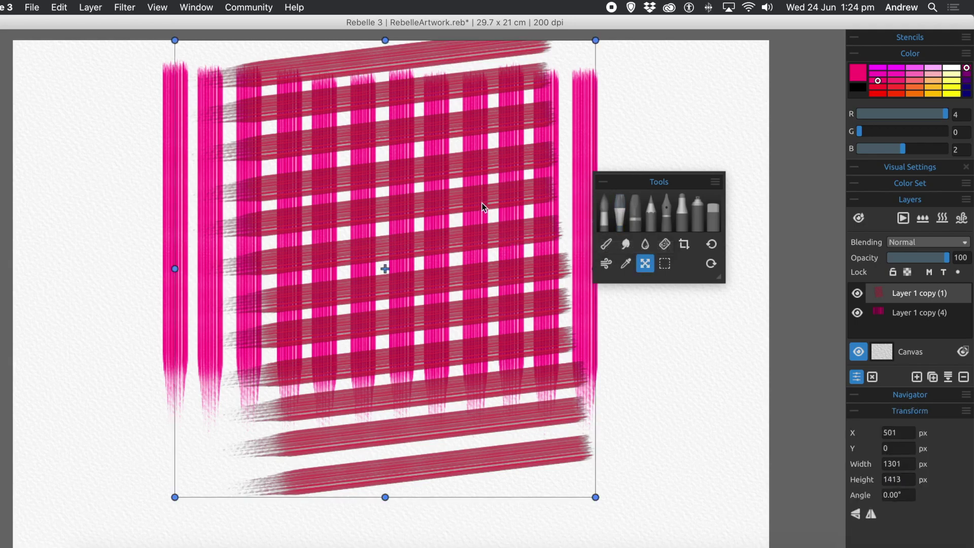